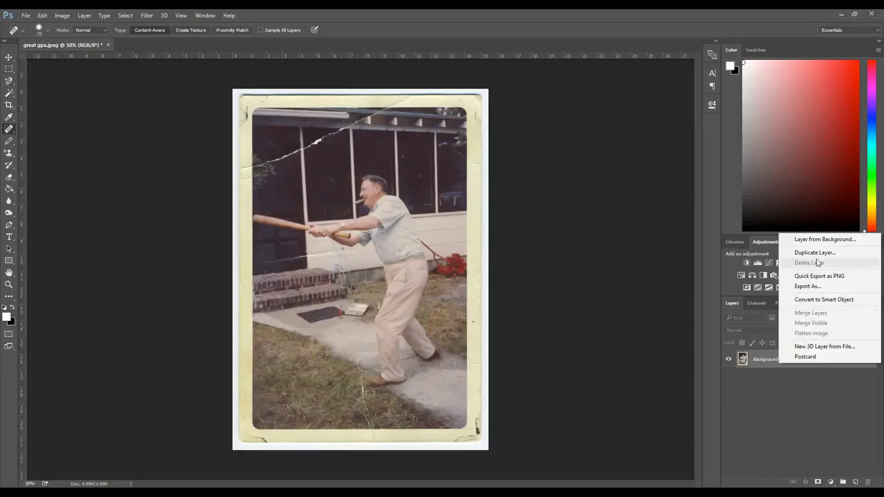
Duplicate the Background photo layer into a background copy.
click(767, 251)
click(524, 164)
key(z)
key(ctrl+plus)
Add a Levels adjustment layer with black input 24 and white input 250.
click(757, 262)
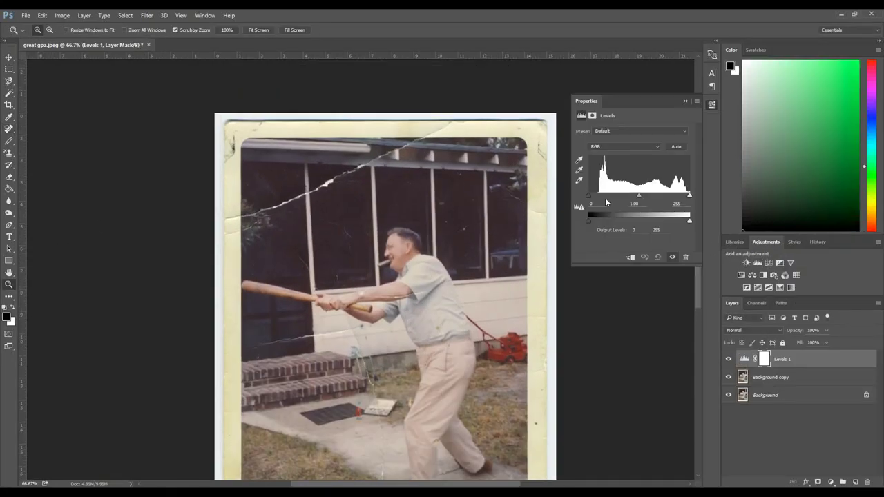
key(ctrl+minus)
drag(588, 195, 598, 196)
mouse_move(688, 196)
mouse_down()
mouse_move(650, 196)
mouse_move(628, 212)
mouse_up()
click(685, 101)
Add a Curves adjustment layer and bend the curve to refine the tones.
click(768, 263)
click(728, 359)
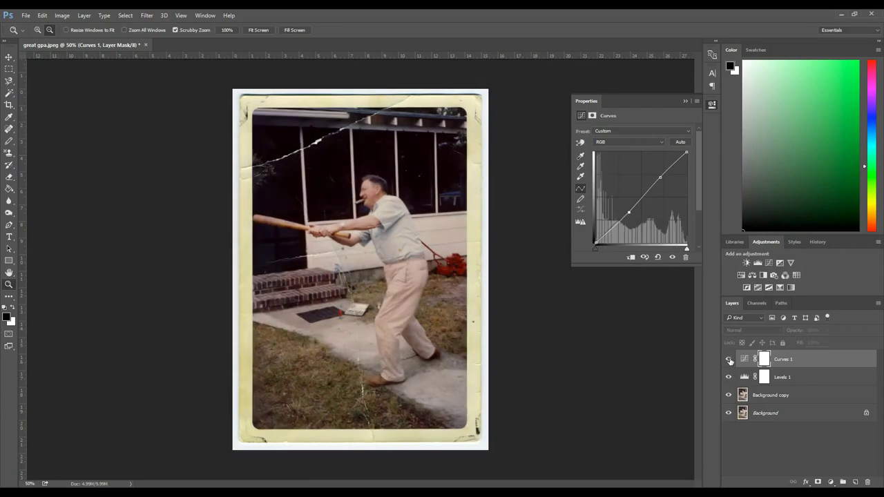
key(ctrl+plus)
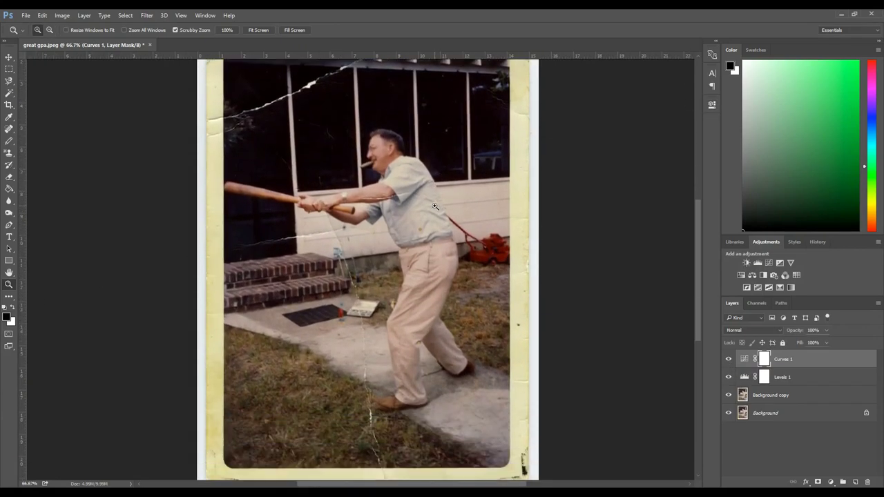
key(ctrl+plus)
click(9, 129)
click(41, 126)
On the Background copy, spot-heal the diagonal crack across the left border and window frame.
click(40, 30)
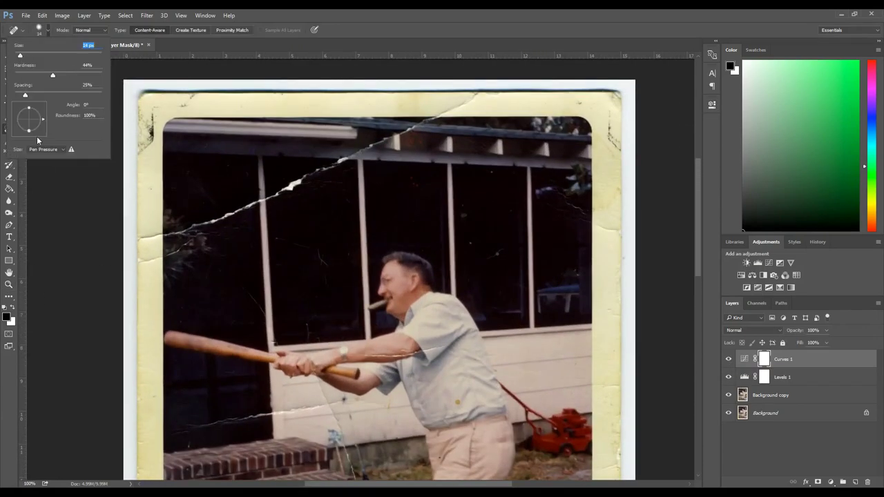
key(Escape)
click(770, 395)
key(x)
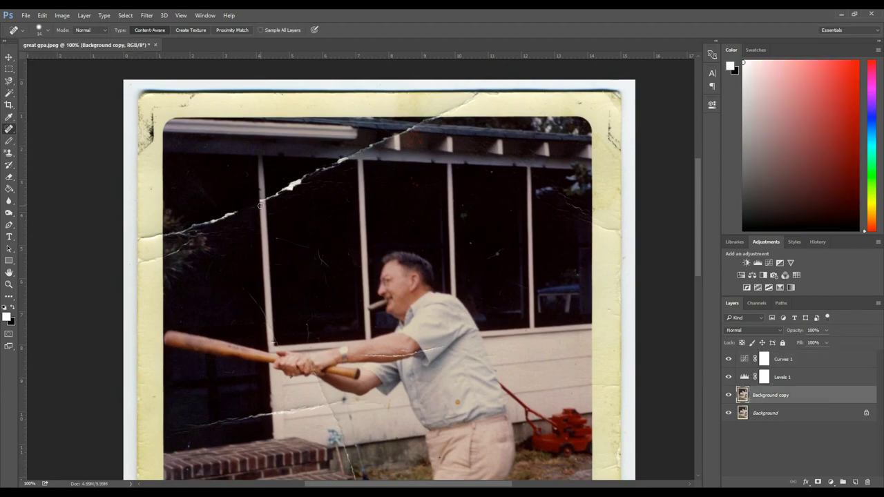
mouse_move(201, 224)
mouse_down()
mouse_move(141, 239)
mouse_move(141, 260)
mouse_up()
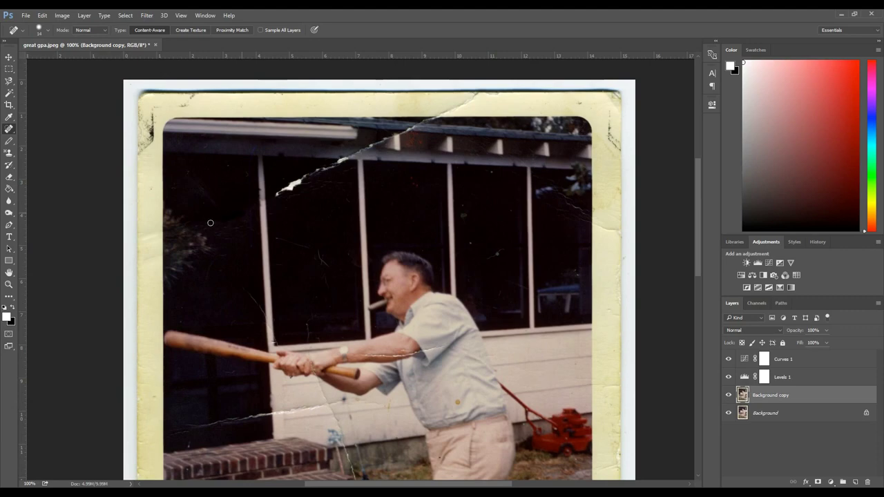
drag(276, 195, 402, 131)
Enlarge the healing brush and heal the crack down toward the left edge and a nearby spot.
right_click(355, 153)
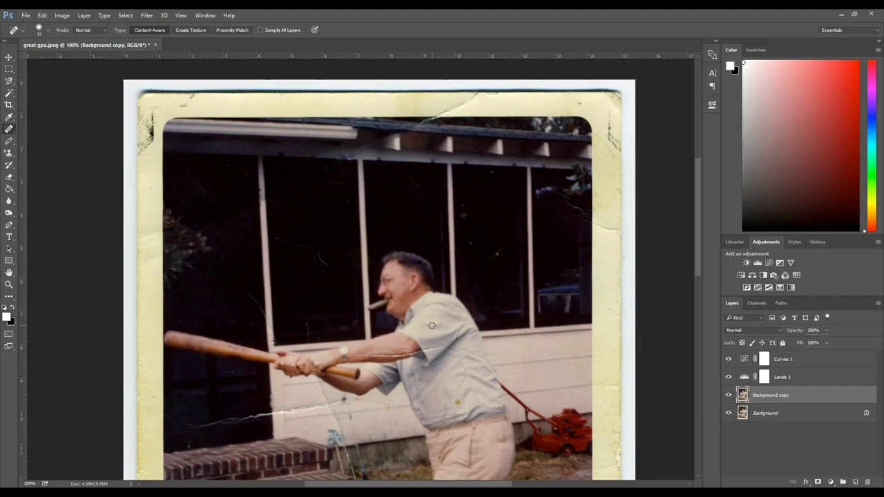
right_click(250, 200)
drag(274, 194, 151, 236)
click(43, 30)
click(65, 59)
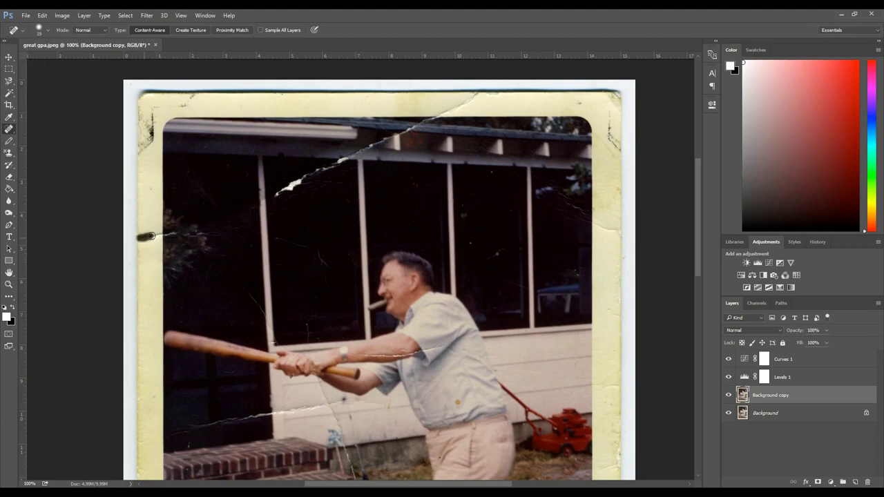
click(43, 30)
click(65, 59)
Heal the remaining crack along the roofline toward the upper right.
drag(277, 195, 490, 101)
click(43, 30)
click(60, 59)
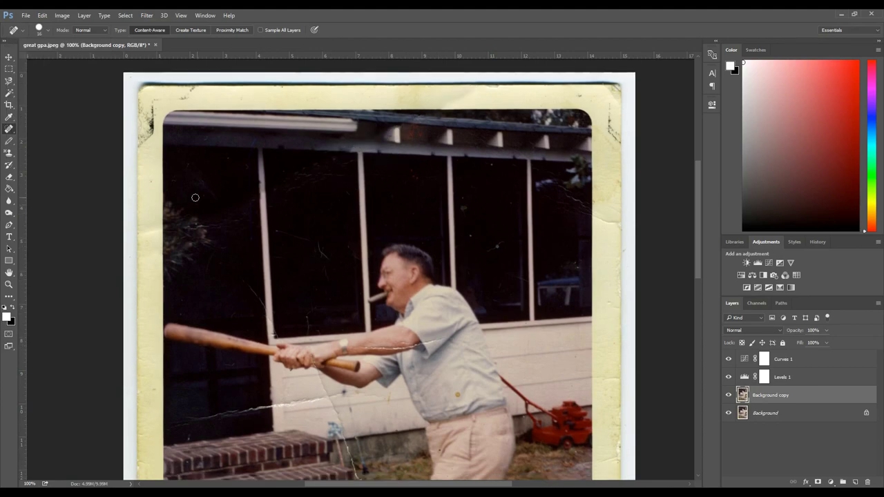
scroll(389, 207, down, 3)
click(8, 284)
key(ctrl+plus)
Try spot-healing the forearm crack, then undo and step back in the History panel.
click(9, 128)
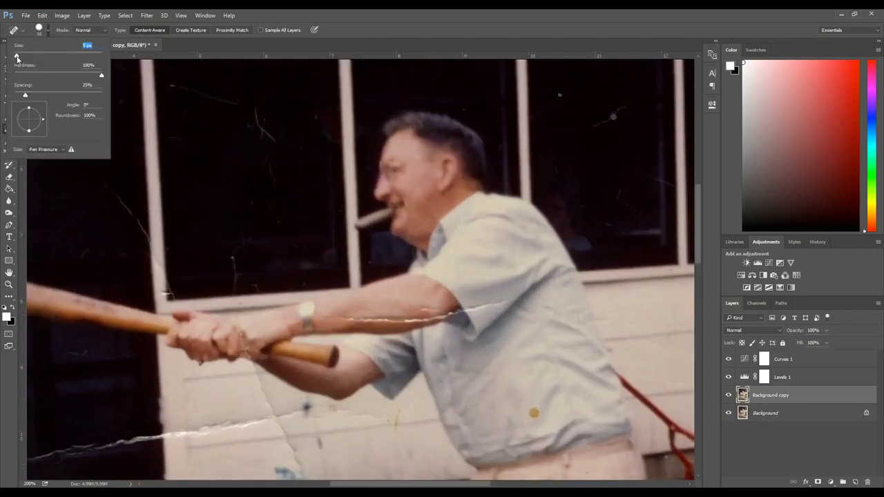
click(39, 30)
drag(337, 319, 425, 322)
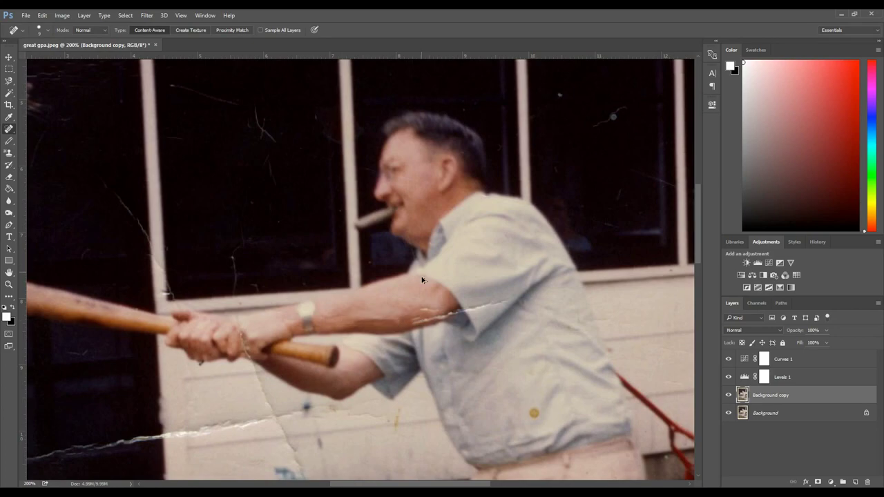
key(ctrl+z)
click(62, 16)
click(818, 242)
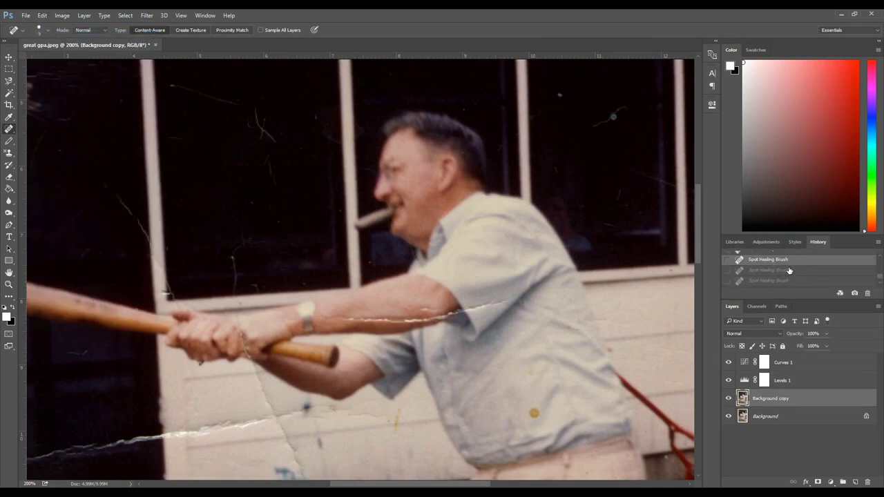
click(767, 259)
Set the healing brush to 8 px and heal the forearm crack toward the elbow.
click(39, 30)
drag(321, 317, 445, 319)
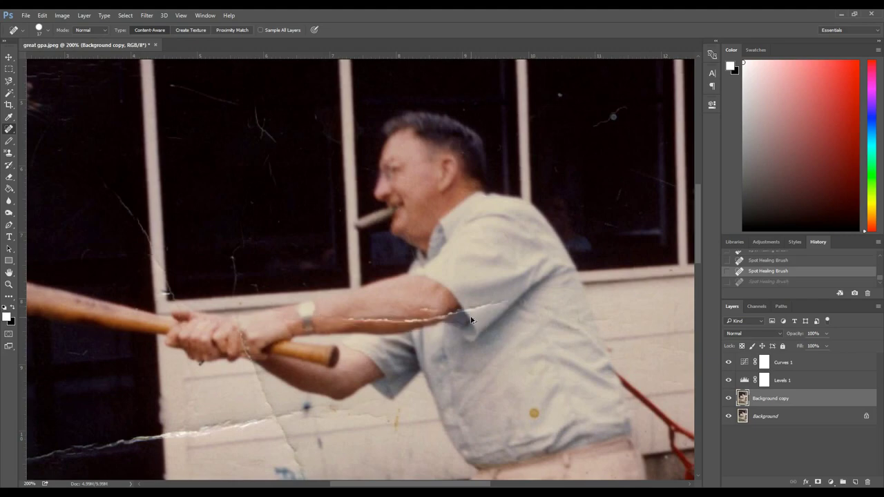
click(39, 29)
text(8)
key(Tab)
key(Tab)
key(Return)
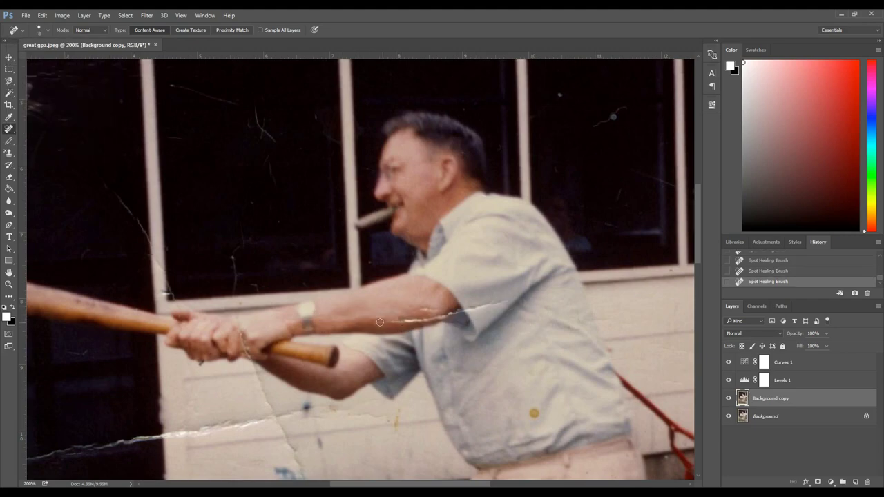
mouse_move(354, 321)
mouse_down()
mouse_move(426, 320)
mouse_move(505, 302)
mouse_move(477, 308)
mouse_up()
key(ctrl+z)
key(ctrl+z)
Soften the repaired forearm area with the Blur Tool.
key(z)
alt+click(48, 115)
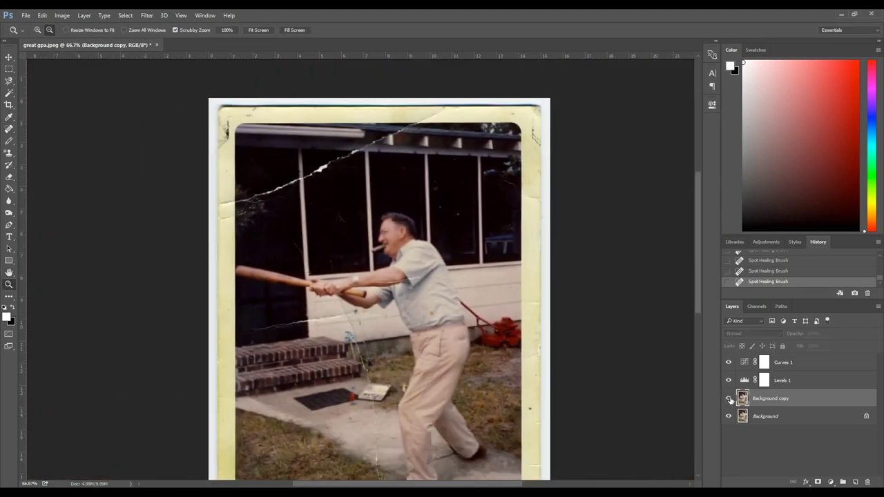
key(ctrl+plus)
key(ctrl+plus)
key(r)
click(48, 30)
key(Escape)
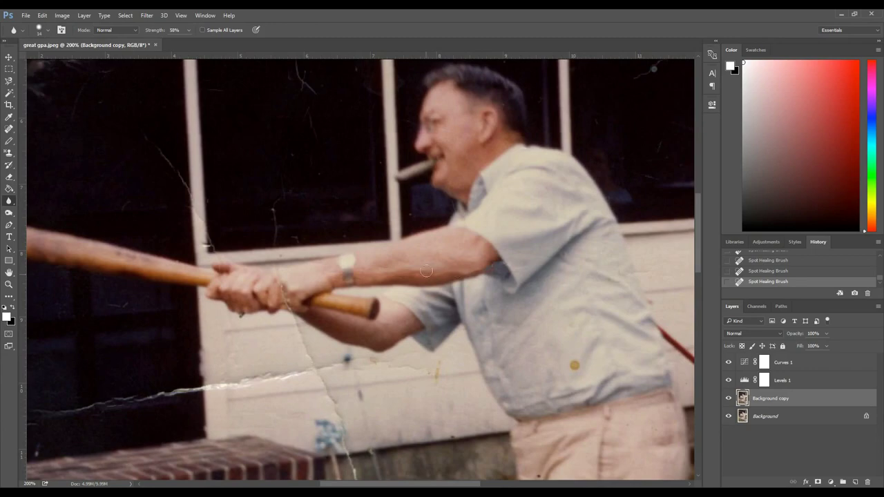
Sharpen the repaired arm area with the Sharpen Tool, then zoom out to check.
right_click(9, 200)
click(42, 210)
click(48, 30)
key(Escape)
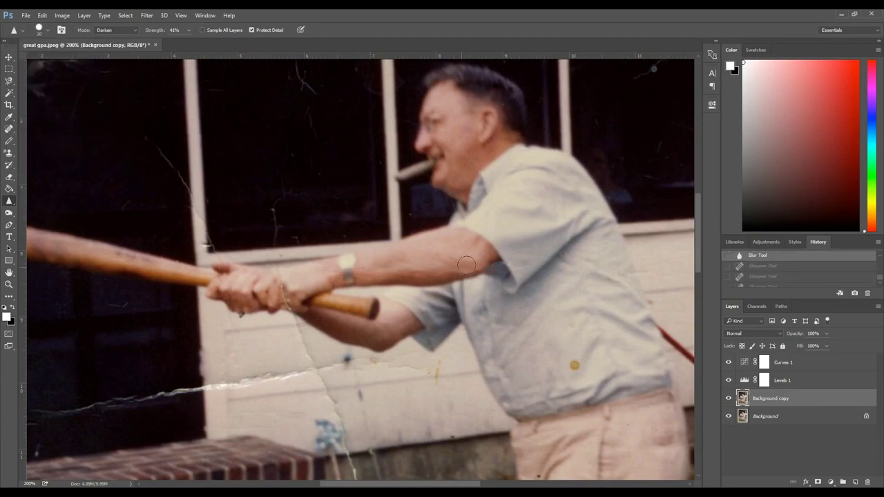
click(470, 319)
key(z)
alt+click(87, 125)
alt+click(86, 125)
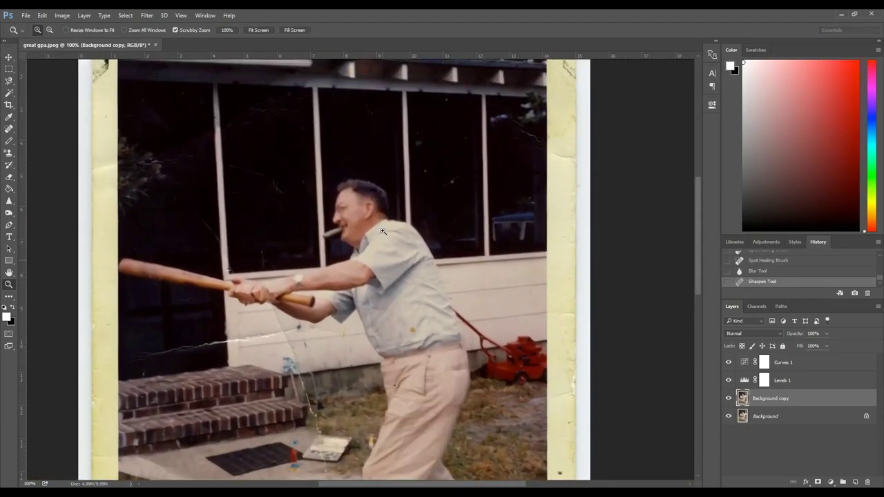
Spot-heal the crack running down the sidewalk.
mouse_move(381, 173)
mouse_down()
mouse_move(460, 251)
mouse_move(190, 200)
mouse_up()
alt+click(191, 200)
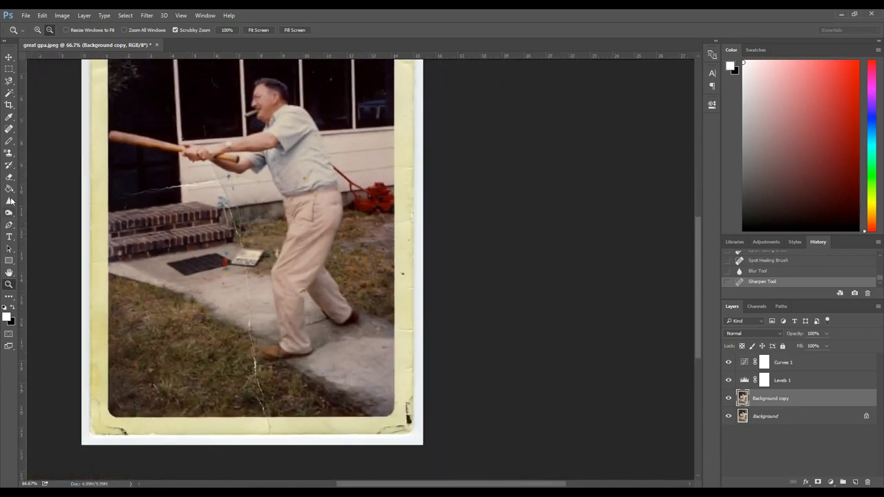
key(j)
click(43, 30)
drag(269, 433, 265, 366)
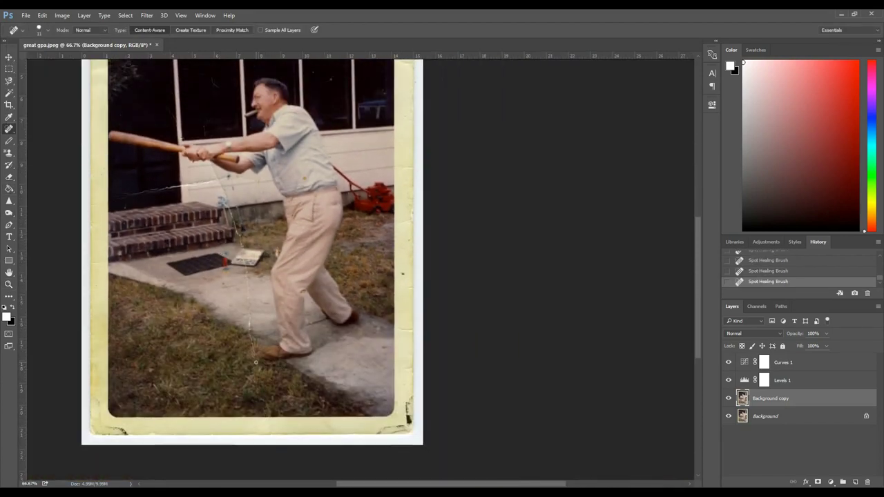
Zoom in on the legs and heal the bright scratch left of the man's hands.
click(9, 284)
key(ctrl+1)
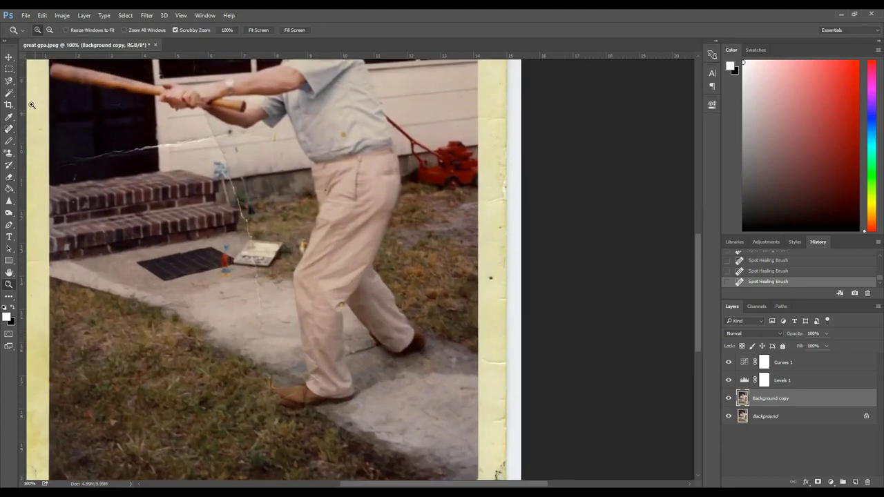
click(9, 129)
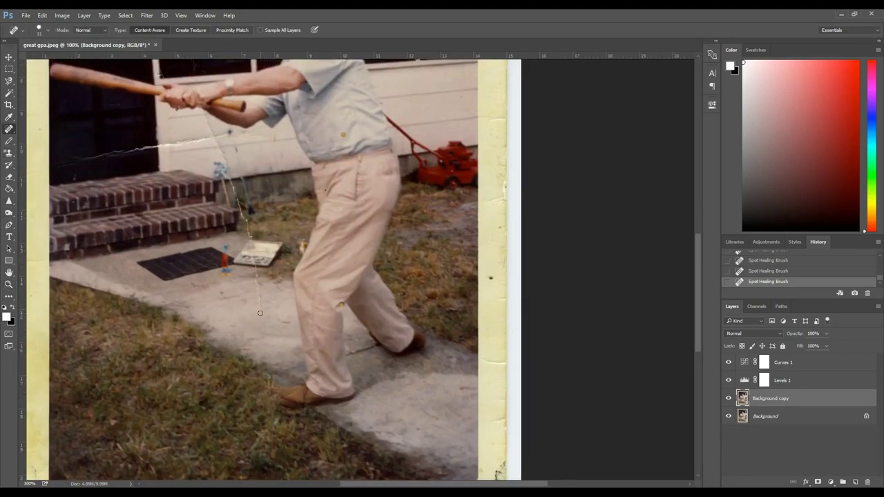
scroll(260, 324, up, 2)
scroll(253, 311, up, 1)
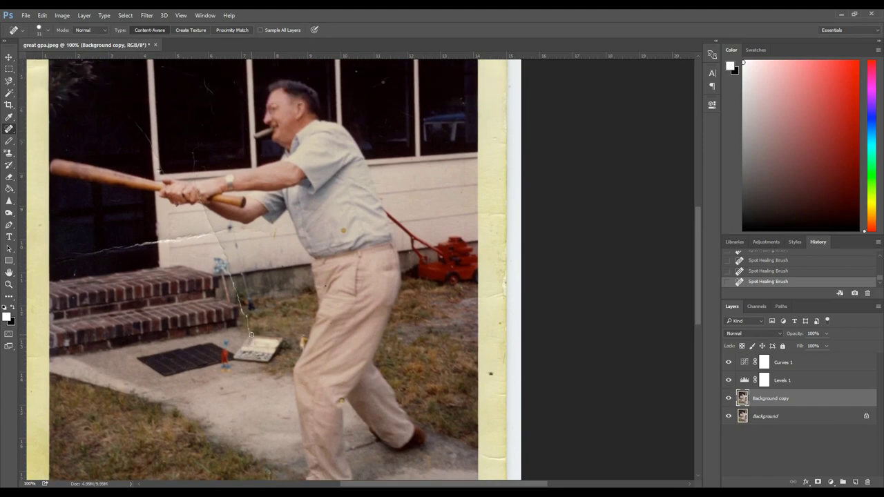
scroll(242, 304, up, 1)
scroll(204, 234, up, 1)
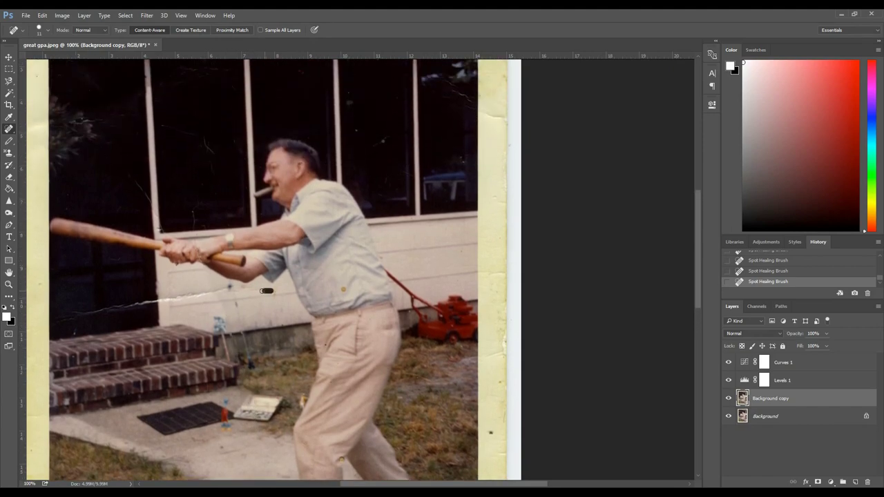
scroll(218, 301, left, 3)
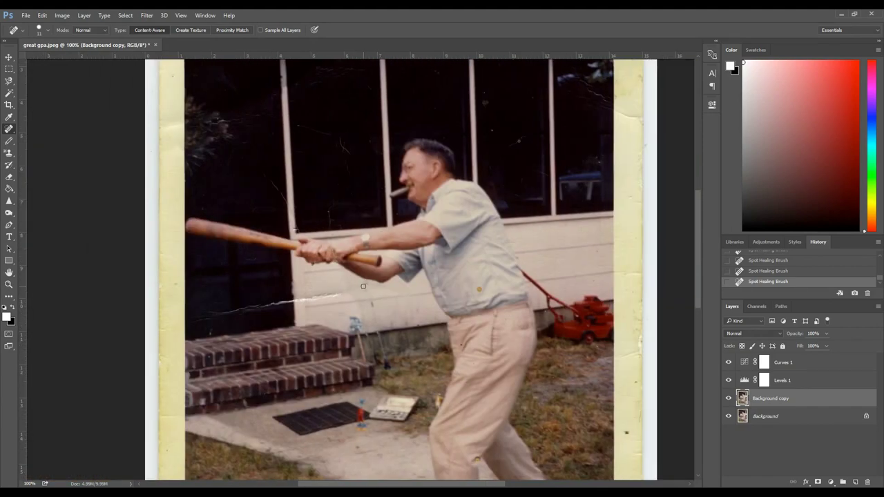
drag(337, 296, 290, 303)
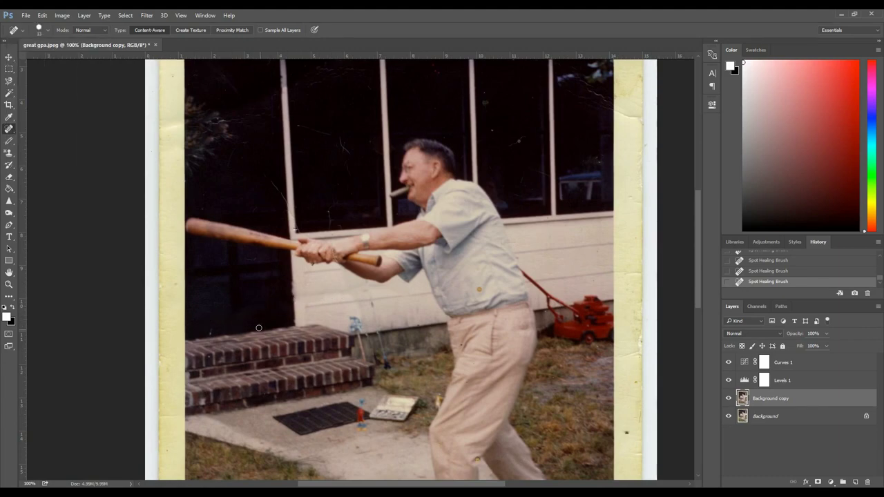
scroll(259, 328, down, 1)
scroll(426, 371, down, 3)
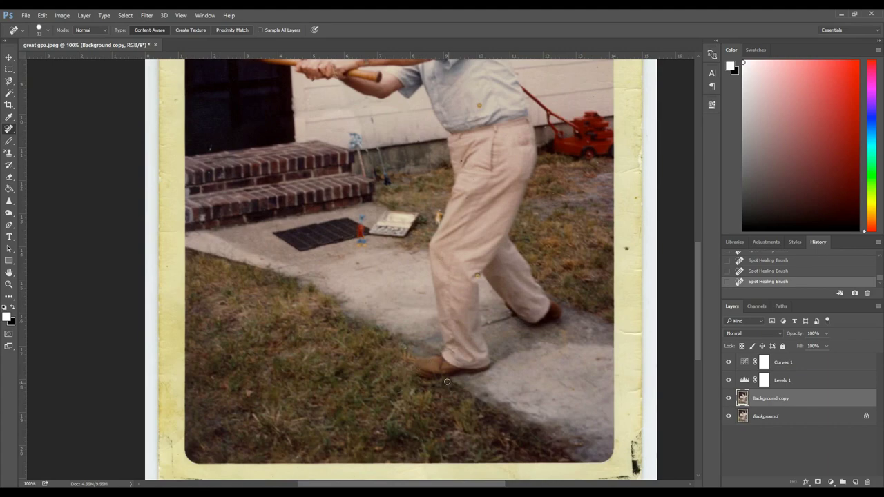
Undo and redo the last healing strokes to compare the repair.
key(ctrl+alt+z)
key(ctrl+alt+z)
click(9, 283)
key(ctrl+plus)
key(ctrl+minus)
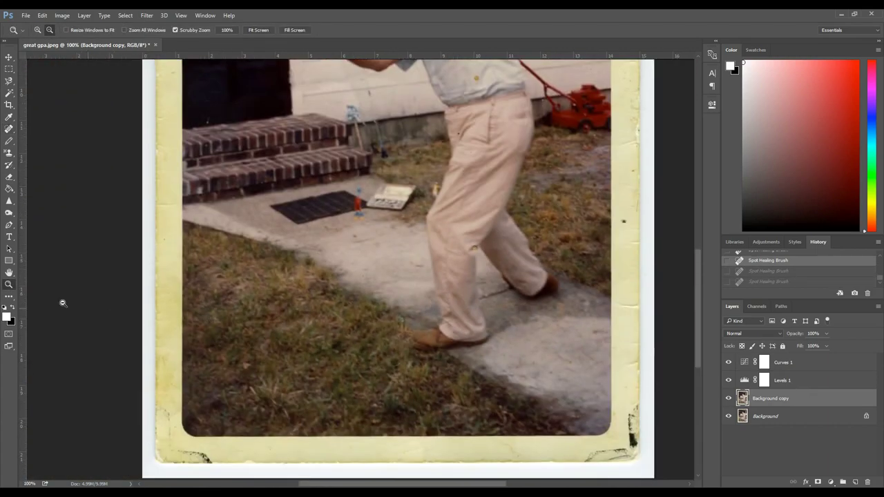
key(j)
click(22, 30)
key(Escape)
key(ctrl+shift+z)
key(ctrl+shift+z)
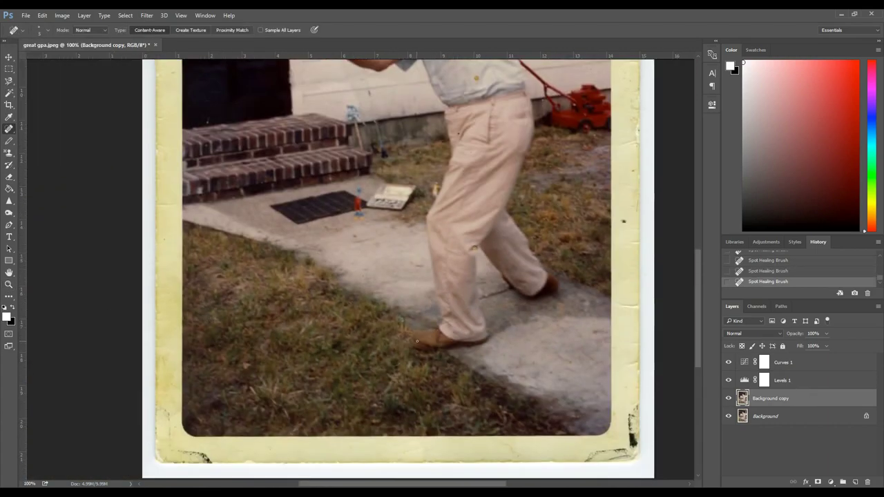
scroll(403, 395, down, 1)
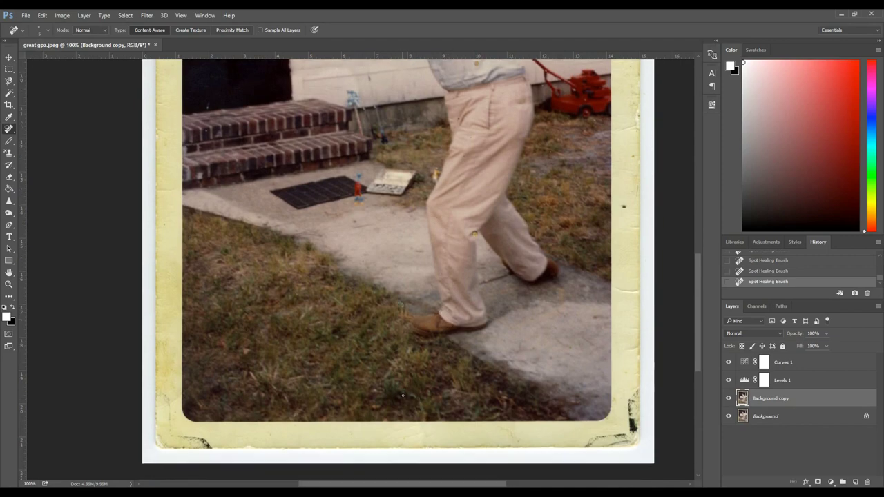
scroll(403, 409, up, 10)
scroll(331, 274, up, 5)
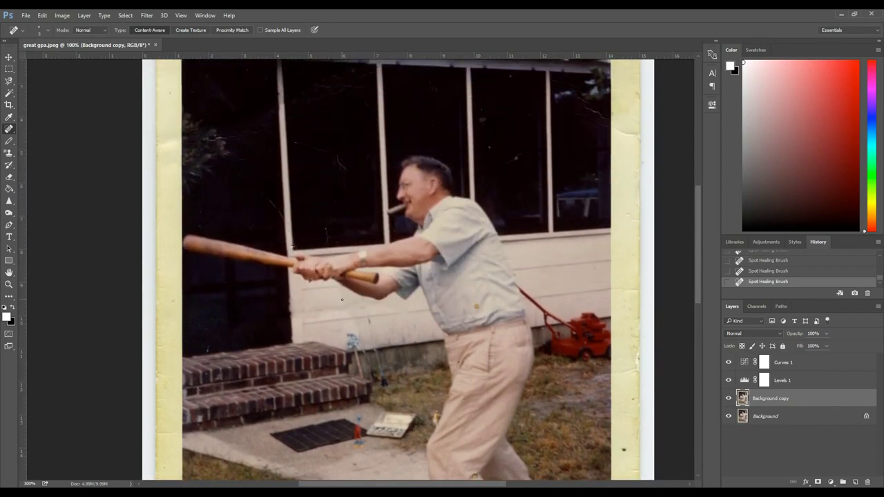
key(ctrl+z)
Heal a small spot near the man's hands.
click(332, 274)
scroll(269, 212, down, 2)
scroll(271, 276, down, 8)
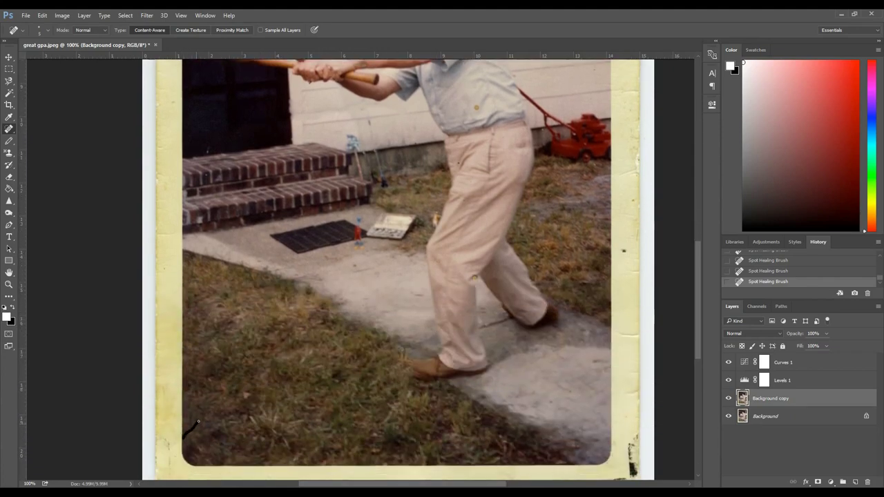
scroll(273, 357, up, 5)
scroll(208, 257, up, 6)
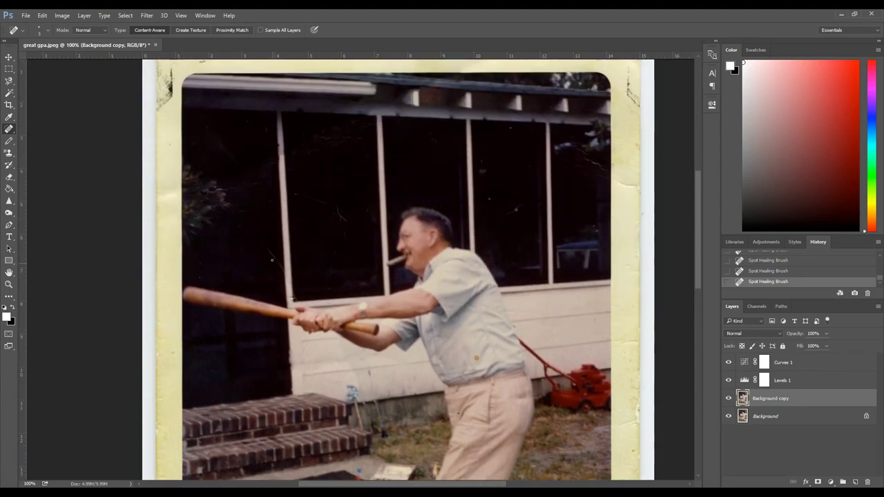
scroll(218, 200, up, 1)
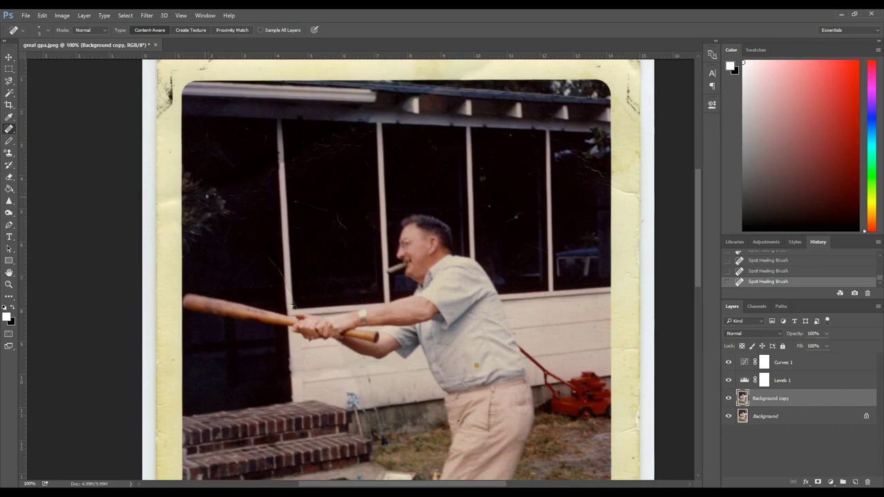
scroll(227, 275, up, 2)
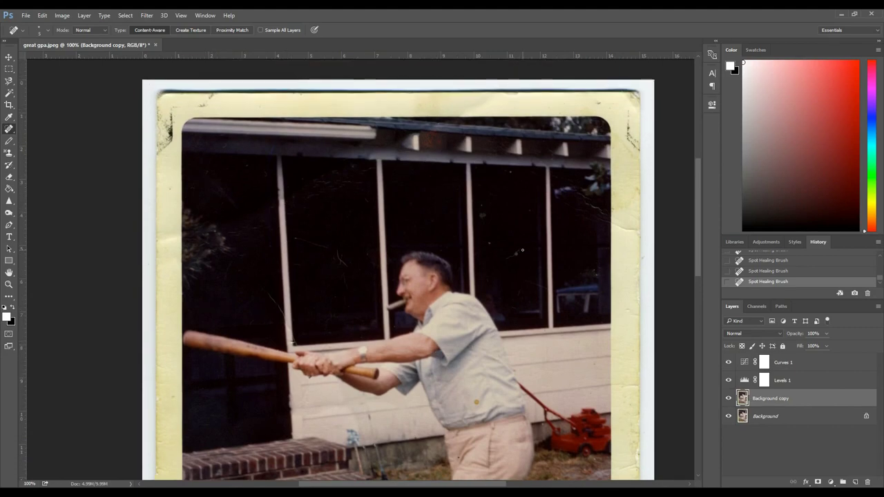
scroll(516, 256, down, 5)
Set the spot healing brush size to 13.
click(38, 29)
drag(28, 58, 20, 59)
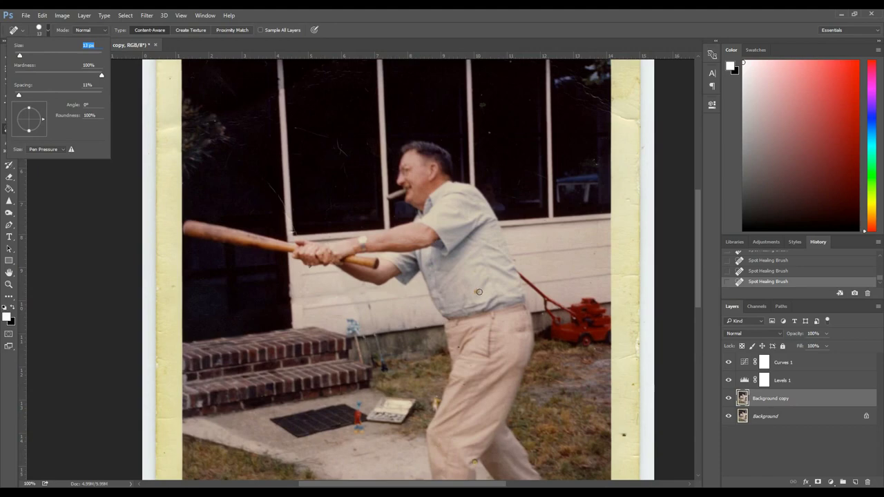
key(Return)
scroll(514, 313, down, 3)
scroll(476, 353, down, 2)
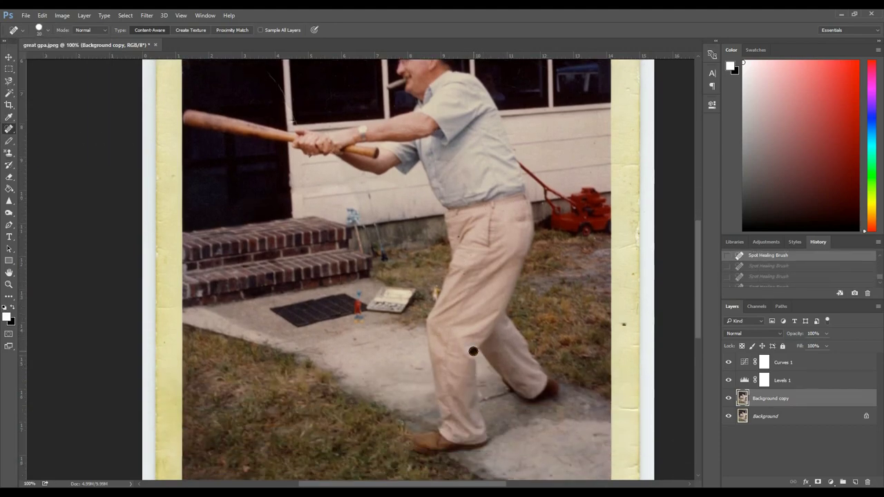
Soften a rough patch on the man's trousers with the Blur Tool.
click(9, 214)
click(477, 345)
scroll(477, 346, up, 1)
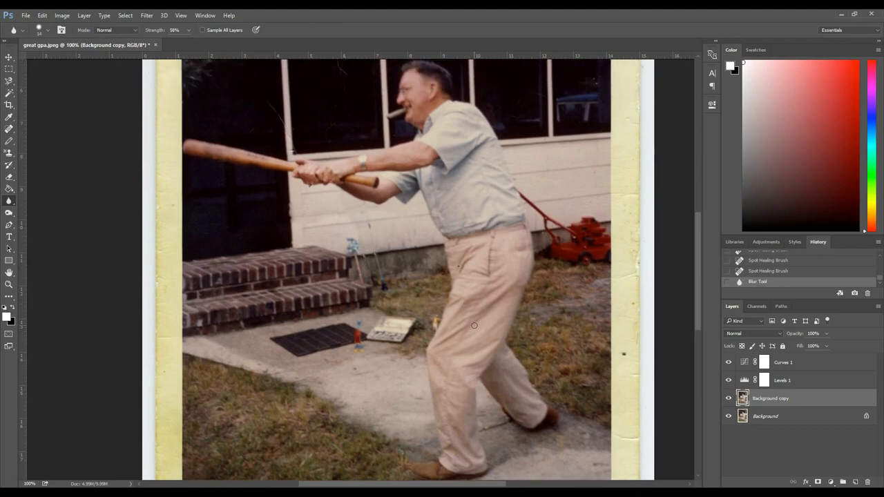
scroll(476, 345, down, 5)
scroll(476, 345, up, 5)
scroll(476, 345, up, 7)
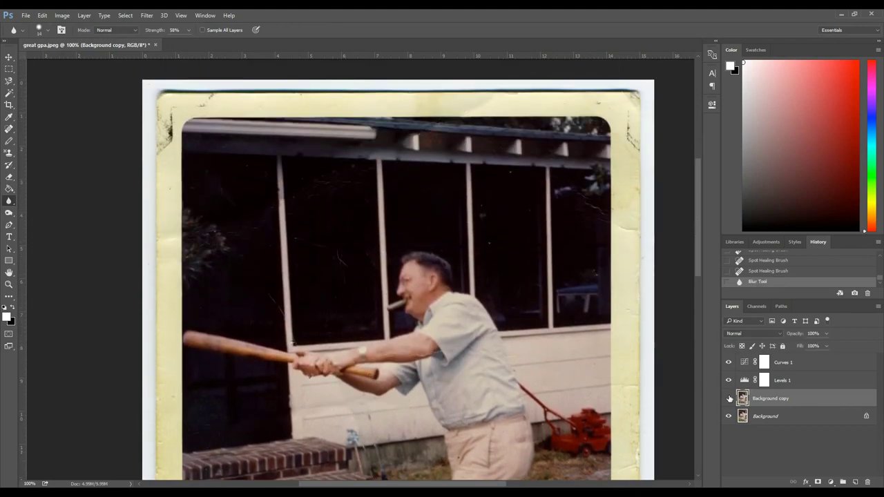
Zoom out, then frame the photo's upper-left corner with the Spot Healing Brush active.
key(z)
key(ctrl+minus)
key(ctrl+minus)
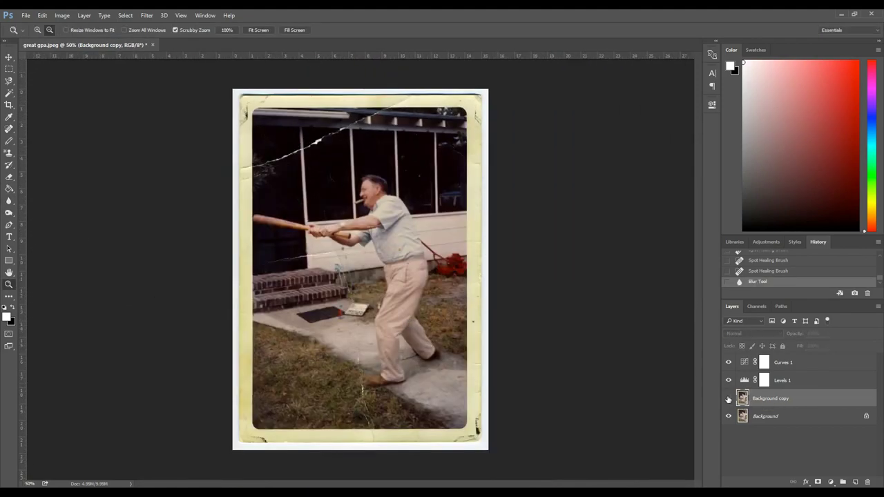
click(325, 181)
drag(257, 223, 343, 261)
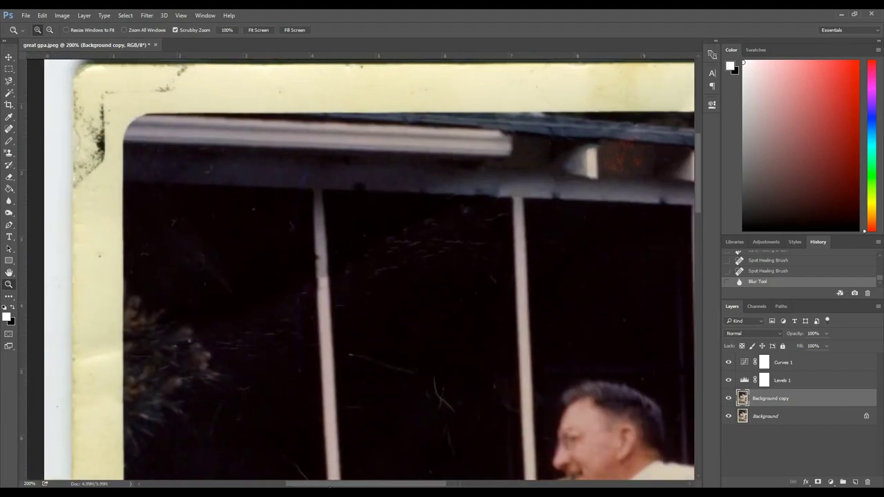
key(j)
Heal the roofline blemish, then, with a ~7 px brush, the bluish streak and thin scratch.
click(244, 179)
click(39, 30)
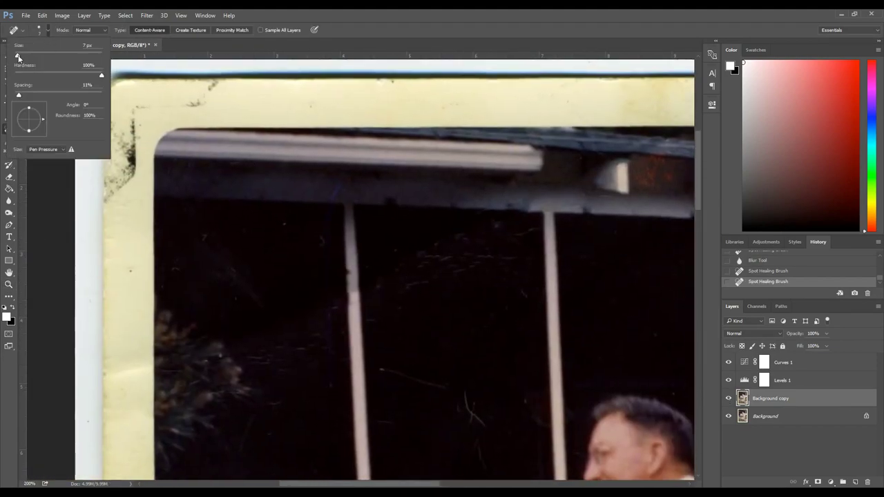
click(236, 162)
drag(332, 188, 332, 365)
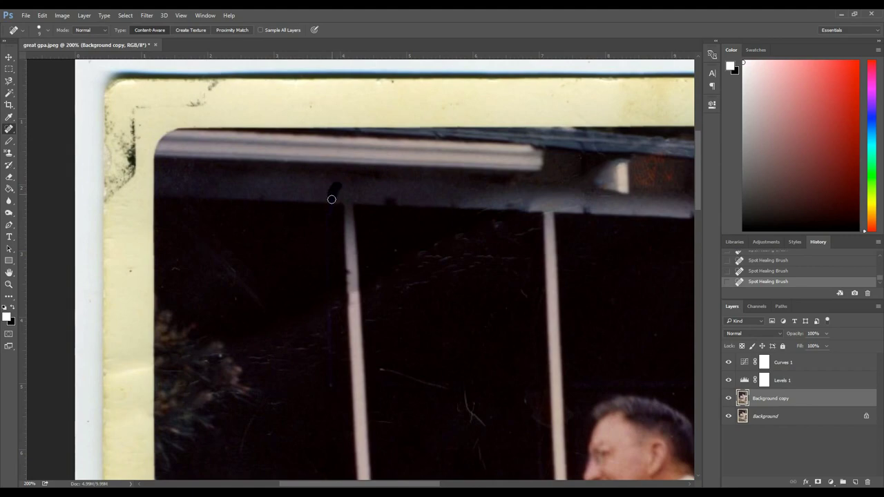
scroll(249, 309, down, 2)
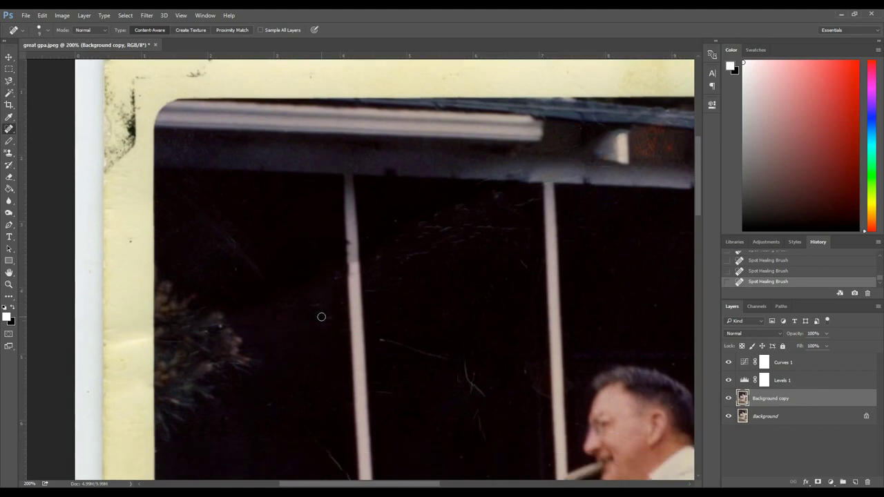
drag(382, 341, 442, 357)
Heal the red speckled patch between the posts.
scroll(200, 327, down, 1)
scroll(409, 276, up, 3)
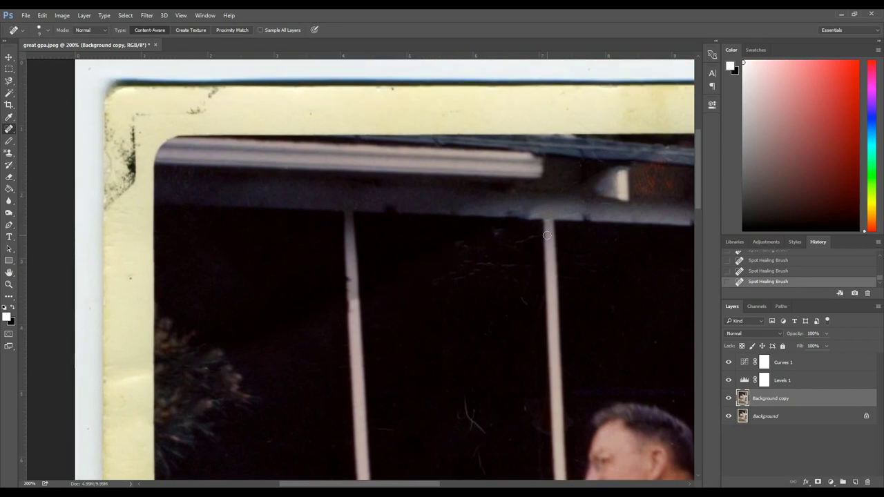
scroll(434, 405, up, 2)
scroll(434, 405, right, 6)
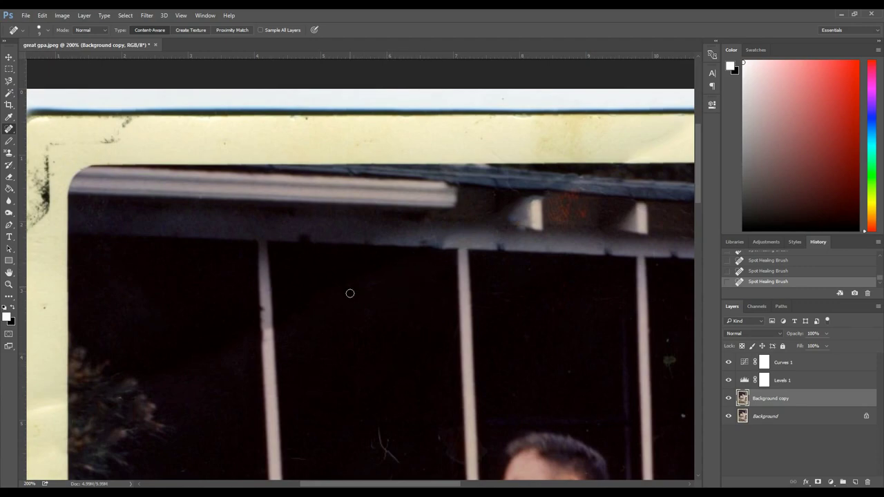
scroll(198, 218, up, 2)
scroll(249, 280, down, 4)
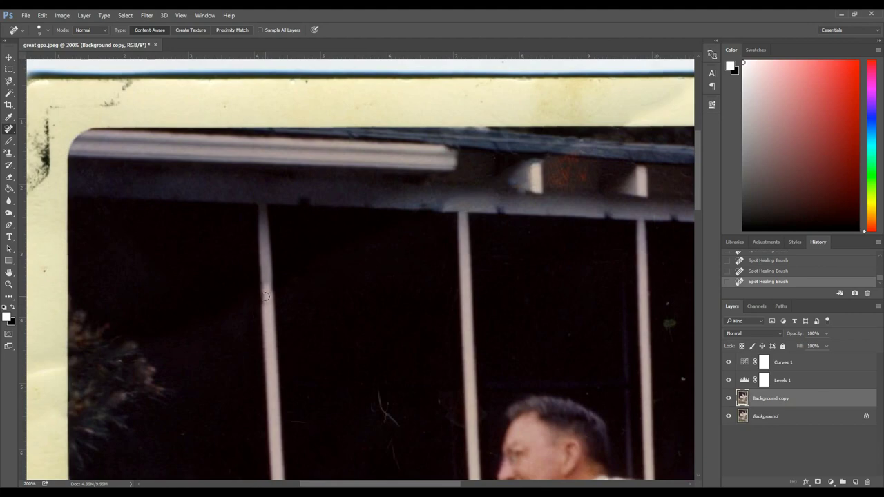
scroll(548, 254, up, 5)
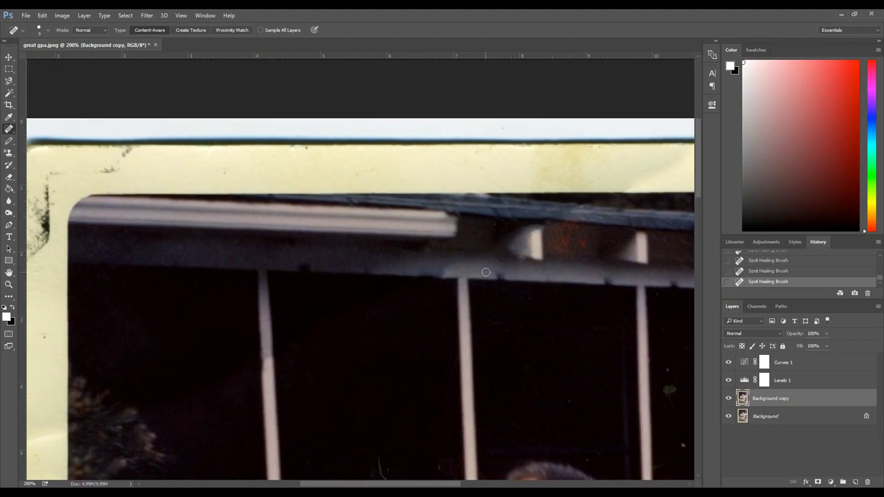
mouse_move(580, 237)
mouse_down()
mouse_move(560, 247)
mouse_move(577, 221)
mouse_up()
Resize the healing brush and heal the dark mark on the post.
scroll(581, 210, down, 7)
scroll(225, 347, down, 4)
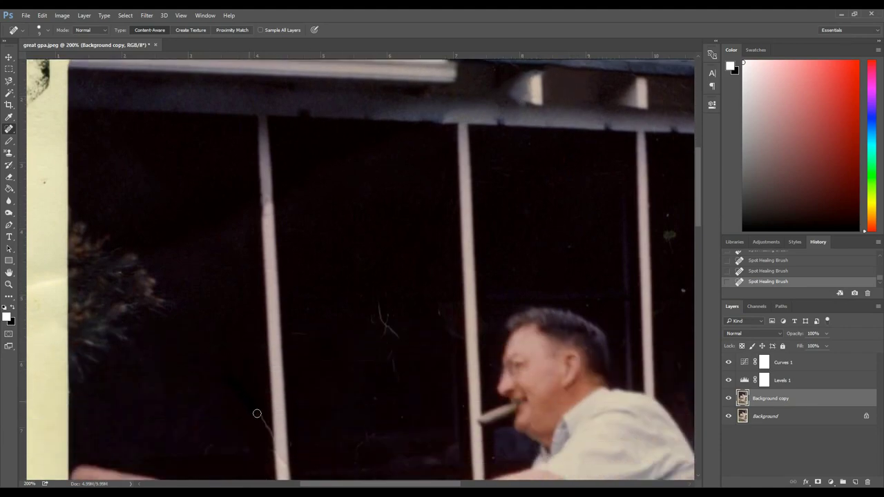
drag(256, 413, 257, 414)
scroll(213, 414, down, 2)
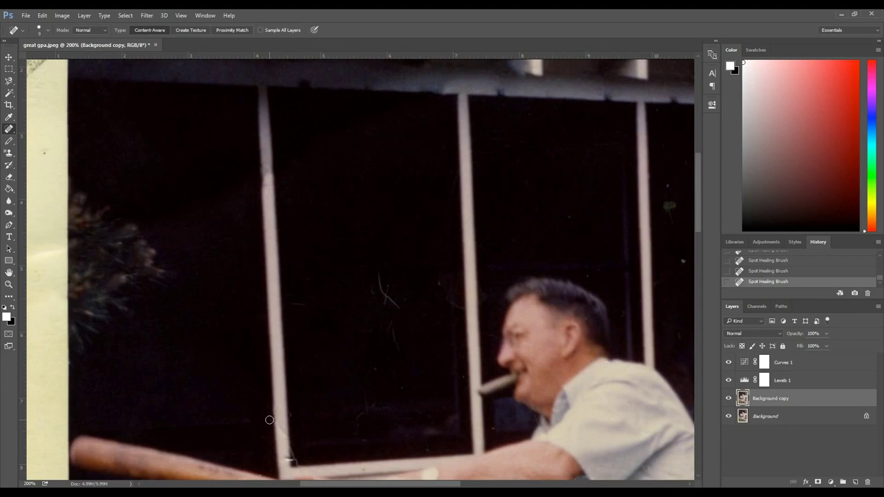
scroll(270, 420, down, 2)
click(40, 29)
drag(278, 411, 281, 414)
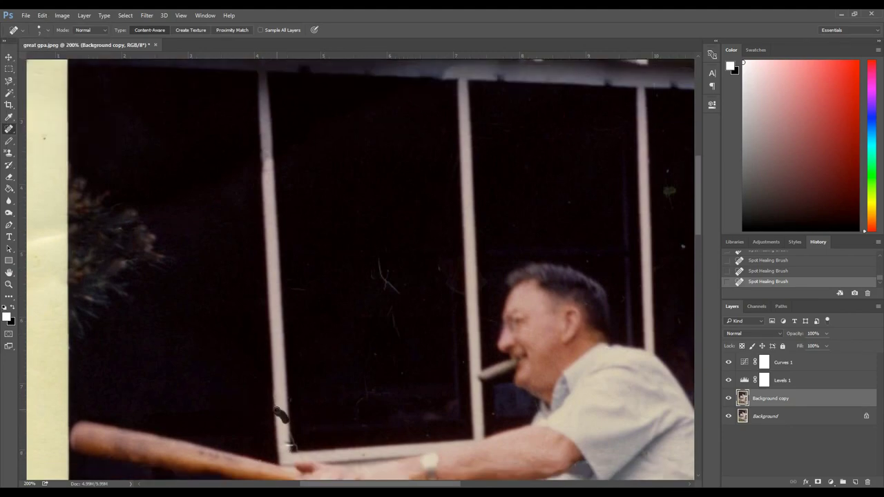
drag(295, 446, 293, 439)
Zoom in closer on the roof and pillars, framing the upper right of the roof.
scroll(360, 422, up, 2)
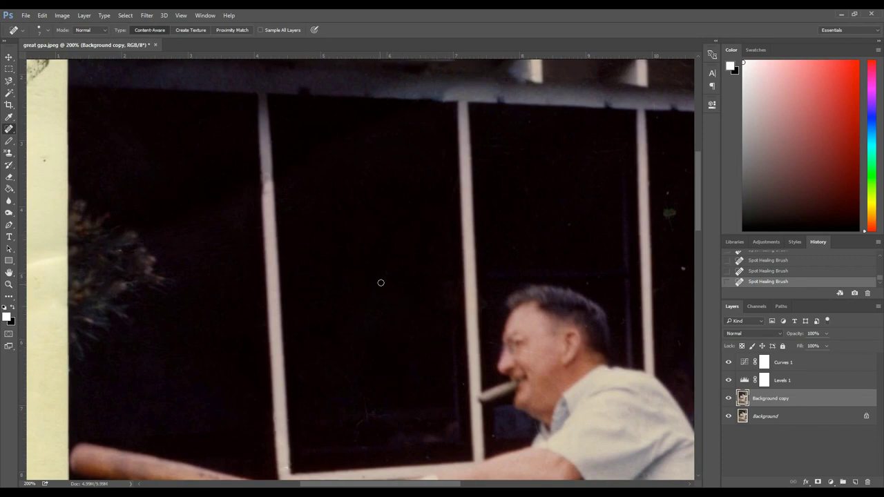
scroll(440, 426, down, 1)
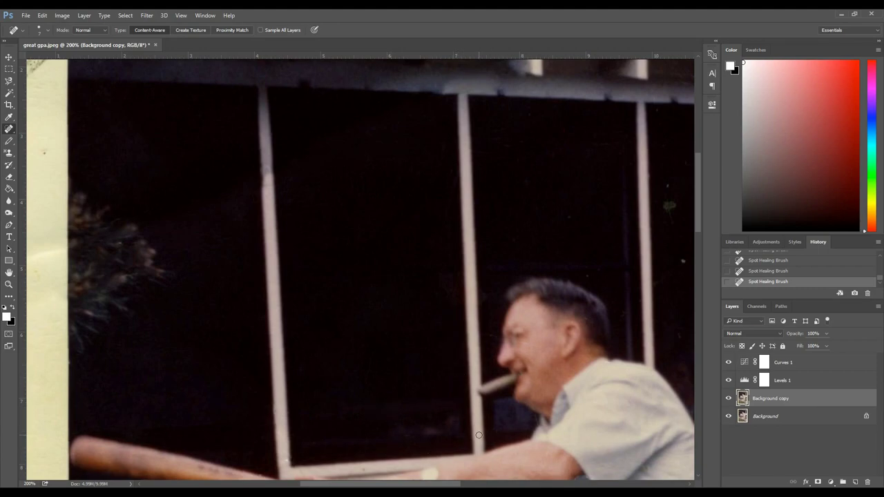
scroll(479, 434, down, 5)
scroll(499, 315, up, 4)
scroll(414, 241, right, 5)
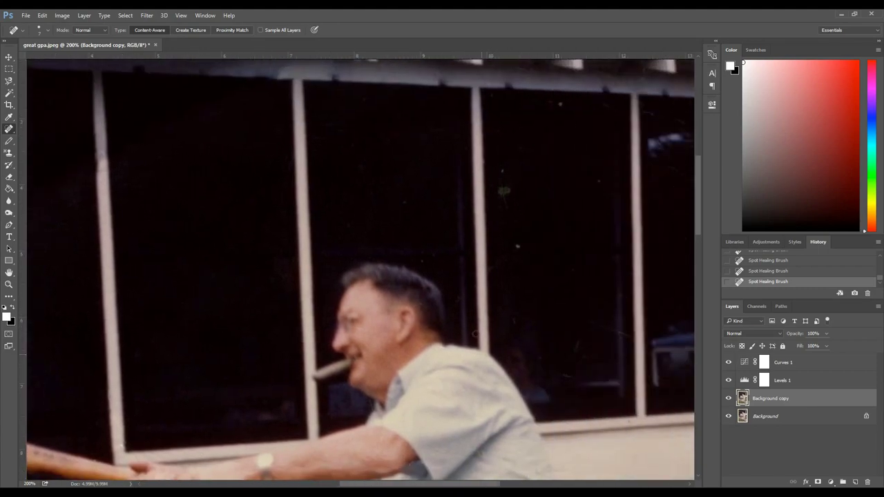
scroll(288, 201, up, 3)
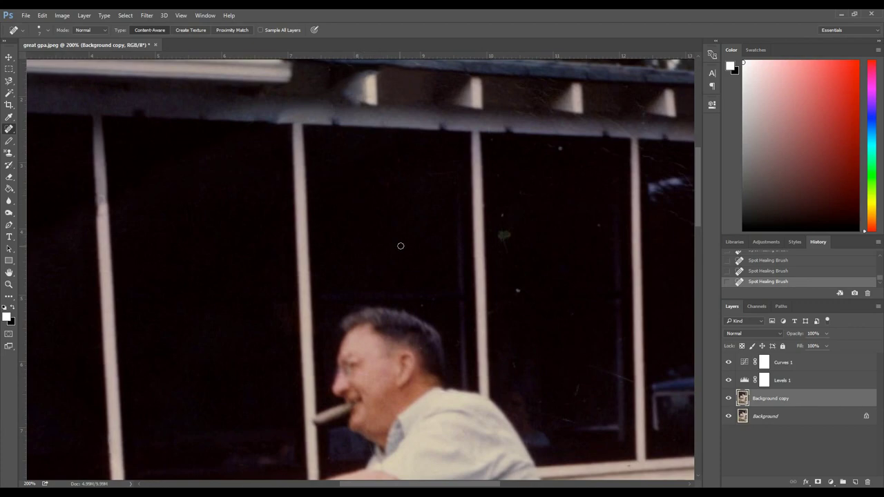
scroll(398, 201, up, 2)
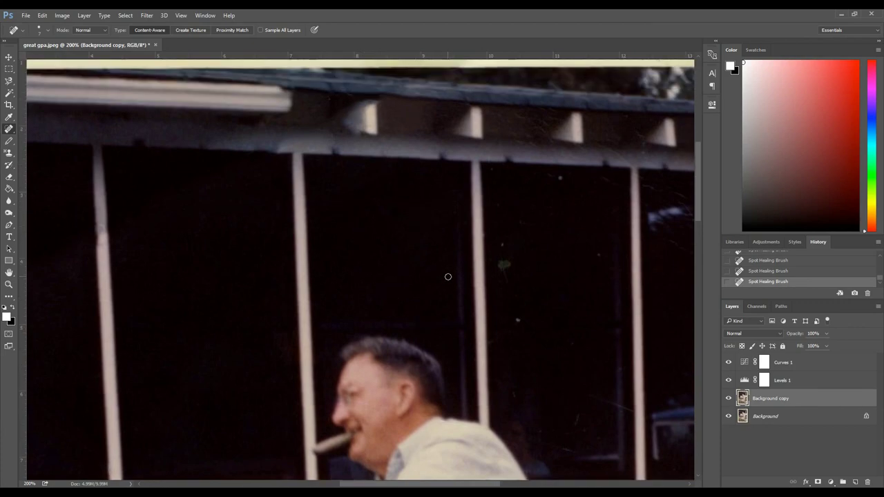
drag(448, 276, 690, 283)
scroll(414, 276, up, 2)
drag(414, 277, 366, 181)
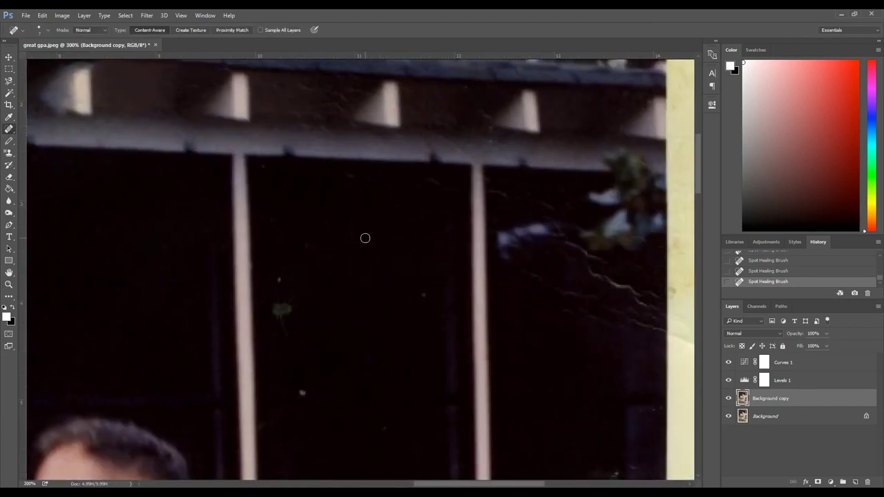
Heal the window speck, the spot between pillars, and the curved scratch and spot on the beam.
click(281, 311)
scroll(418, 236, up, 5)
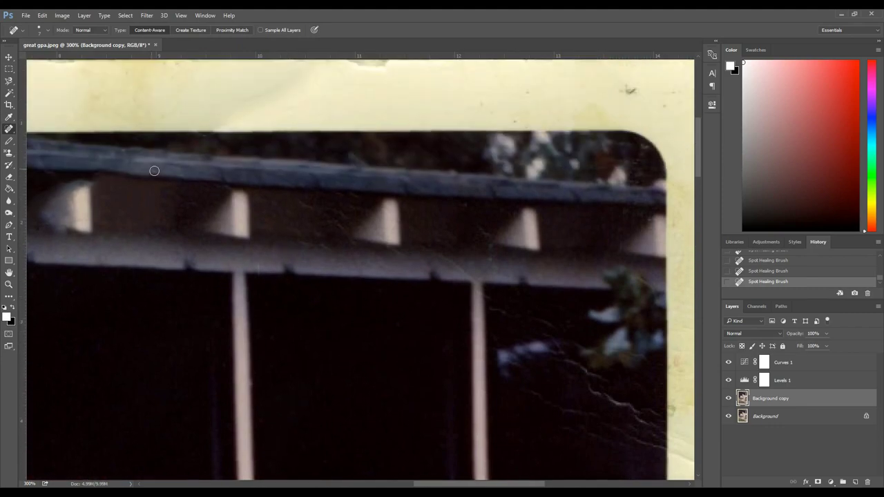
click(191, 205)
drag(434, 250, 469, 279)
click(604, 232)
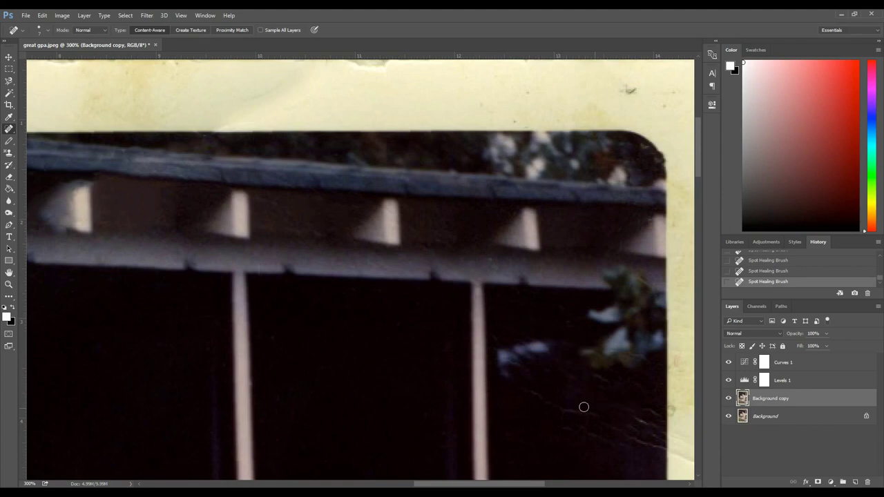
Heal the marks on the yellow right border and the light crack streaks beside it.
scroll(487, 258, right, 5)
scroll(488, 258, down, 3)
drag(517, 347, 588, 361)
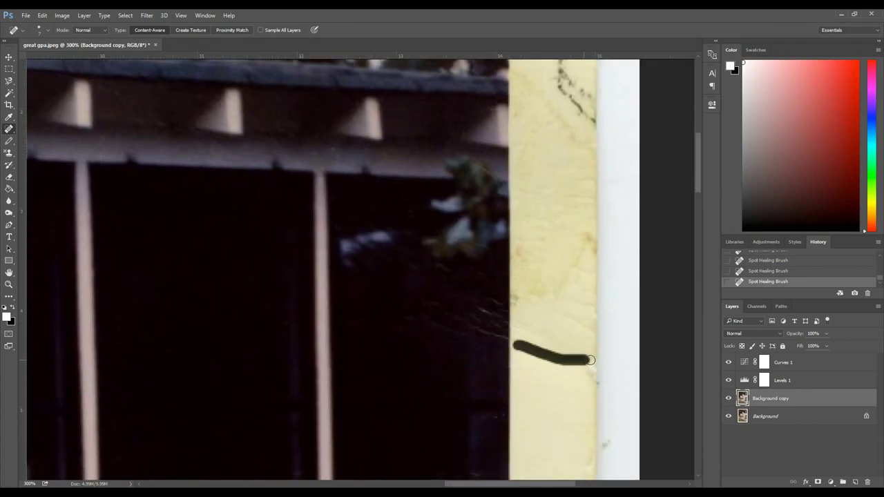
click(513, 299)
drag(500, 320, 491, 301)
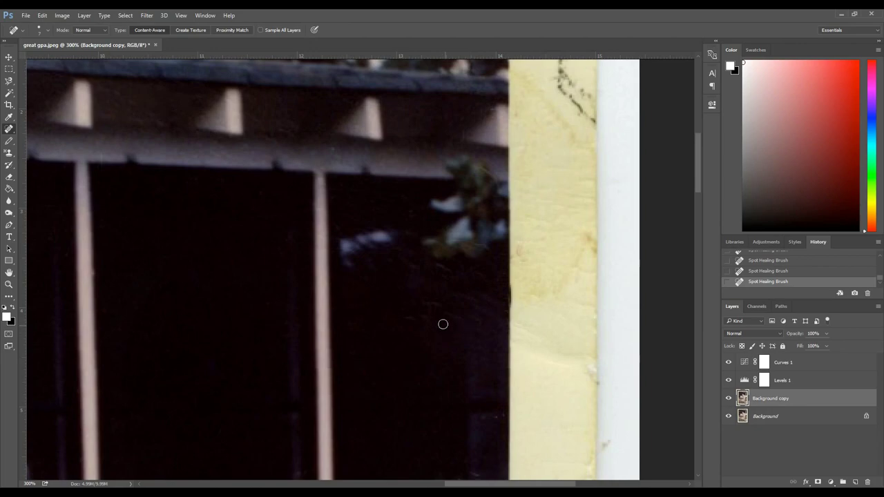
scroll(483, 391, down, 3)
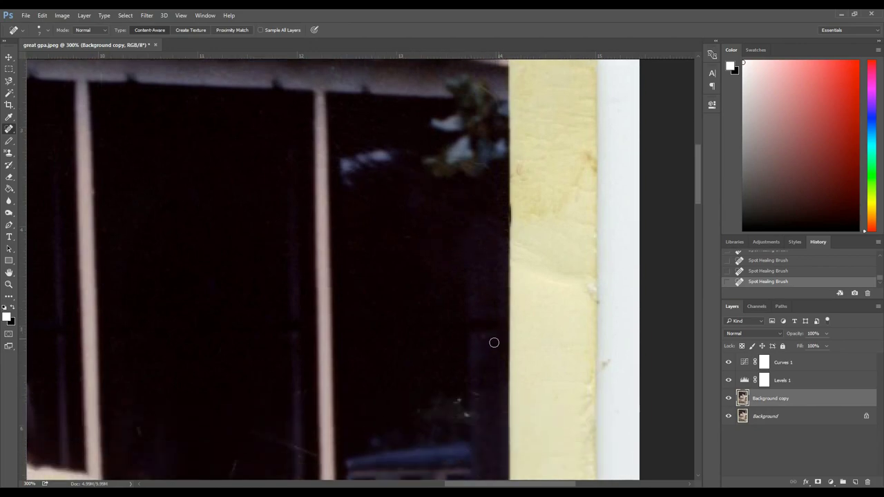
scroll(493, 343, left, 5)
Heal the marks on the white siding beside the red mower.
scroll(442, 345, down, 4)
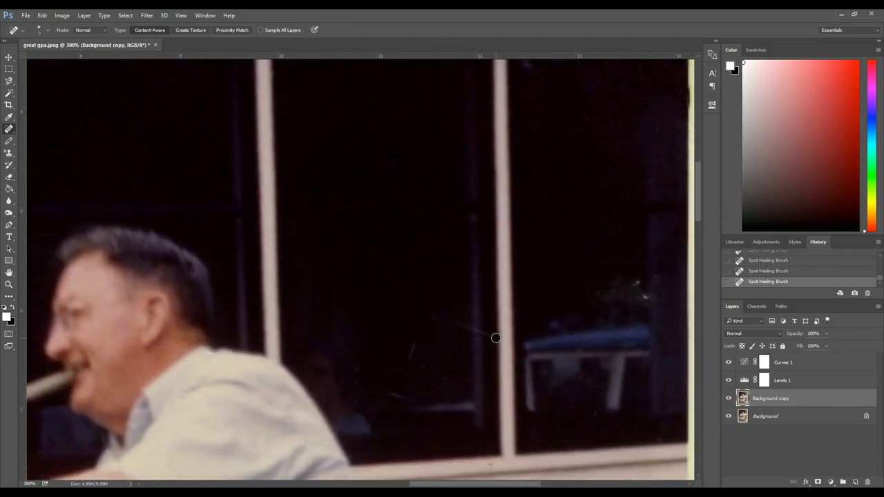
scroll(378, 390, down, 2)
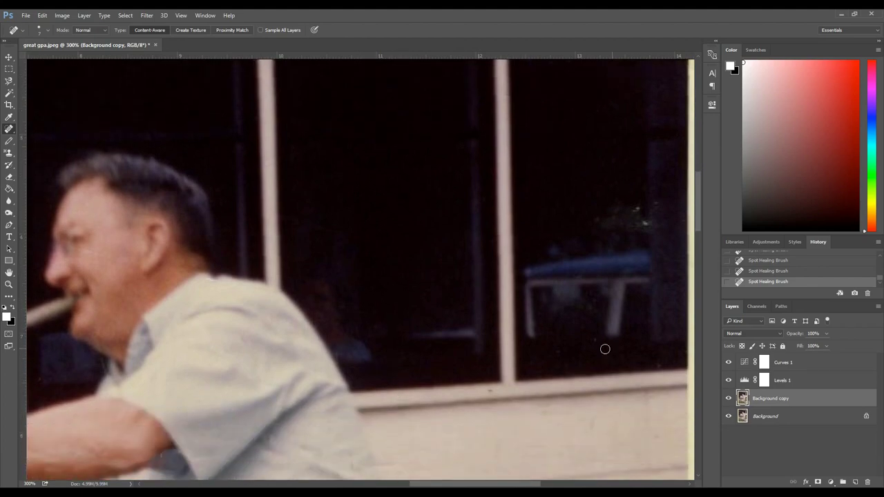
scroll(605, 348, up, 1)
scroll(568, 374, up, 1)
scroll(544, 209, up, 1)
scroll(555, 237, down, 6)
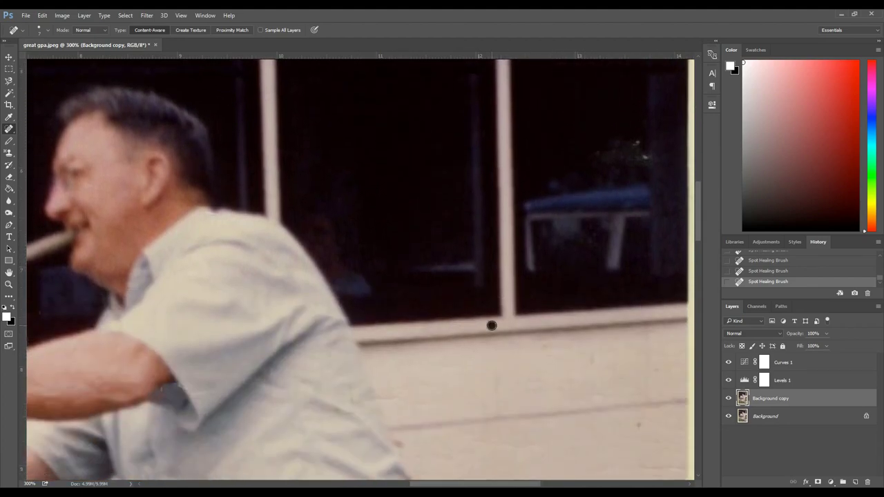
scroll(492, 325, down, 1)
scroll(628, 379, down, 1)
scroll(627, 379, down, 1)
drag(640, 306, 683, 308)
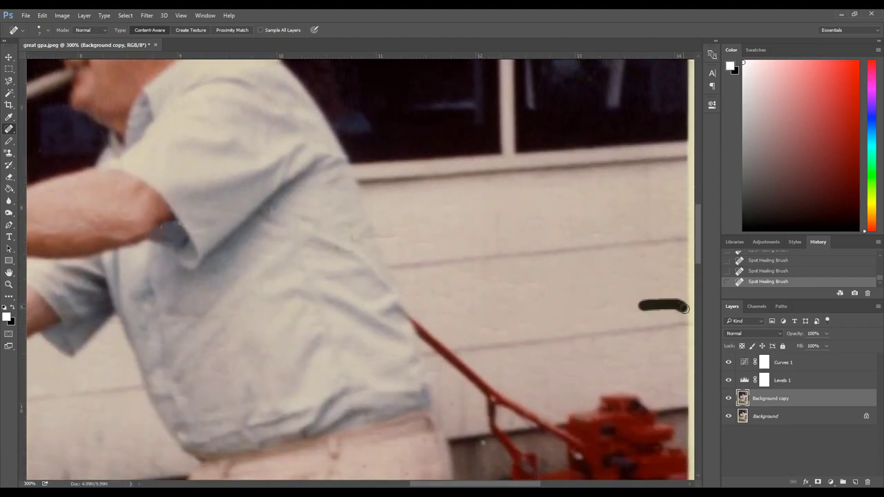
drag(646, 174, 646, 227)
Paint out the streak running across the sidewalk.
scroll(538, 330, down, 1)
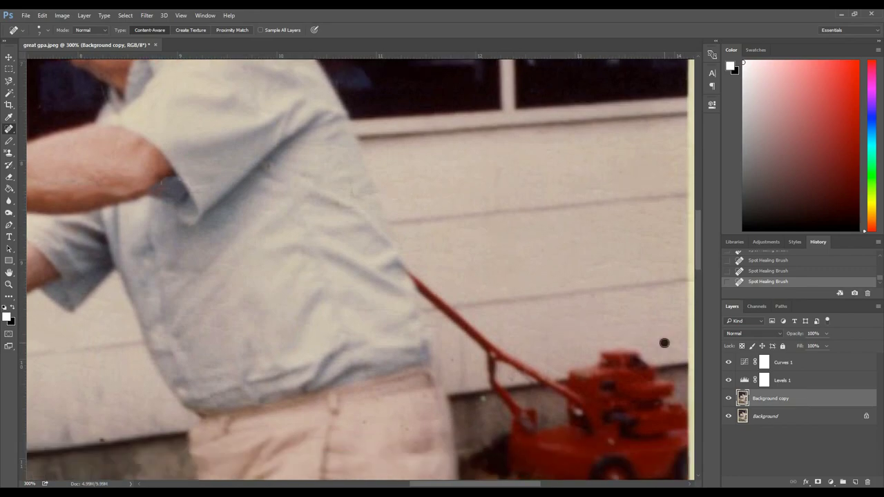
scroll(665, 344, down, 1)
scroll(513, 321, down, 1)
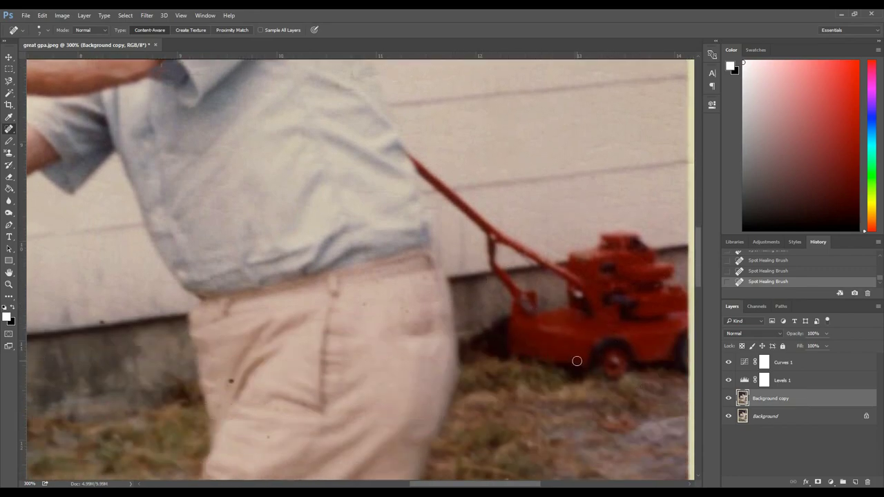
scroll(576, 361, down, 2)
scroll(392, 398, down, 5)
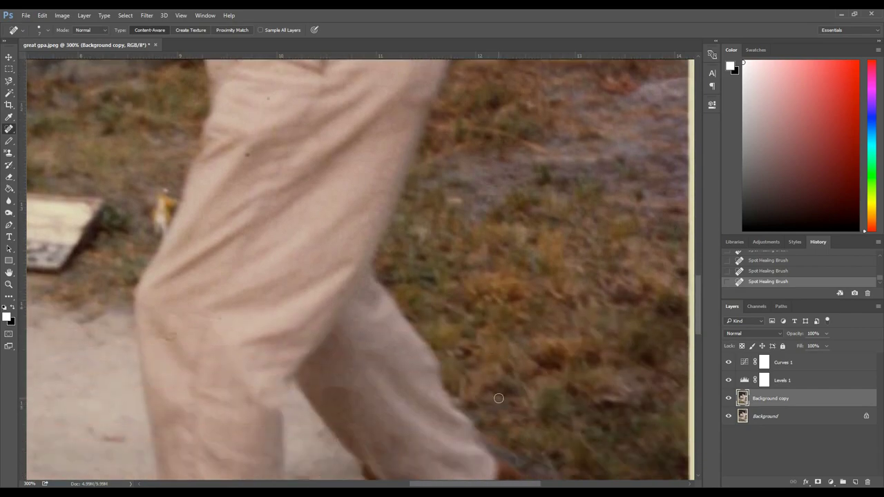
scroll(463, 396, down, 5)
scroll(463, 397, down, 1)
drag(394, 353, 540, 300)
drag(437, 328, 546, 292)
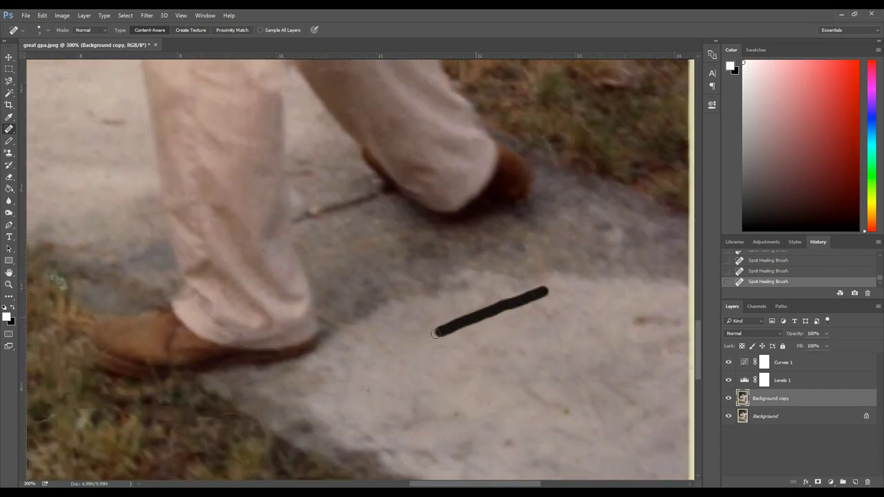
Heal two small spots on the pavement near the shoes.
click(640, 321)
scroll(460, 384, down, 1)
click(460, 385)
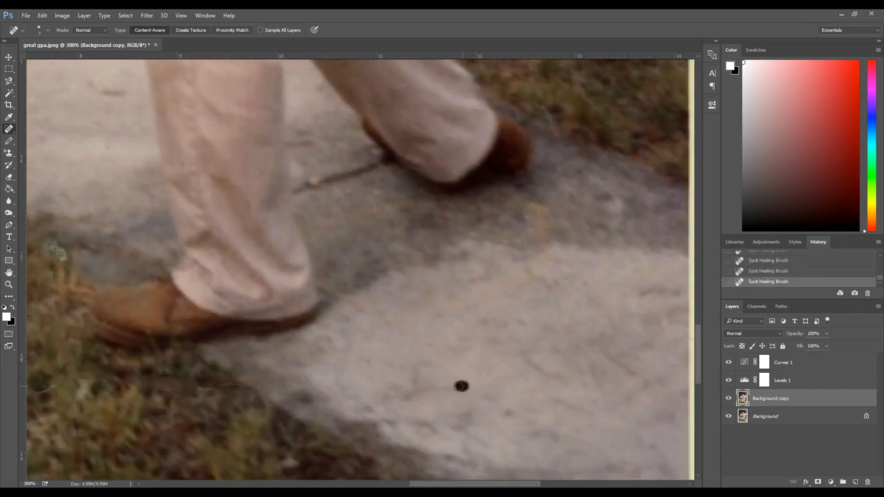
scroll(584, 409, down, 4)
scroll(525, 400, down, 1)
scroll(461, 288, left, 5)
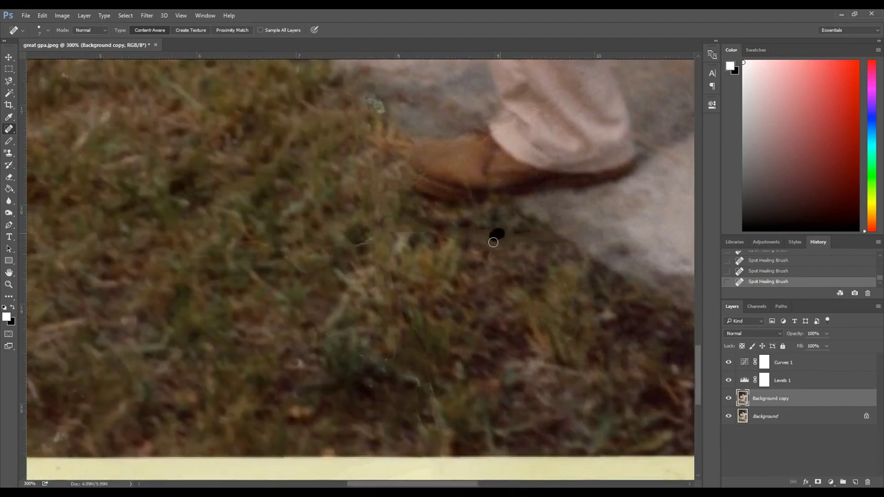
Revert the grass healing via History and blur the grass patch beside the shoe instead.
click(9, 200)
click(162, 151)
key(ctrl+alt+z)
key(ctrl+alt+z)
key(ctrl+alt+z)
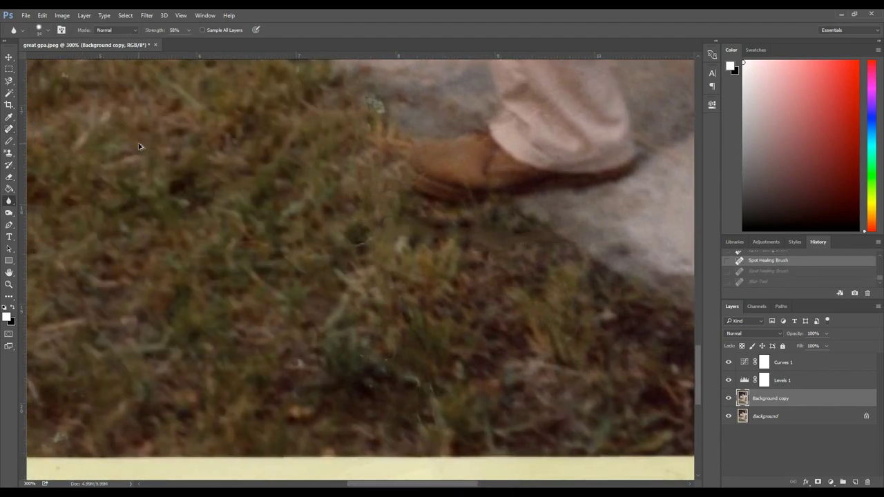
drag(387, 224, 439, 239)
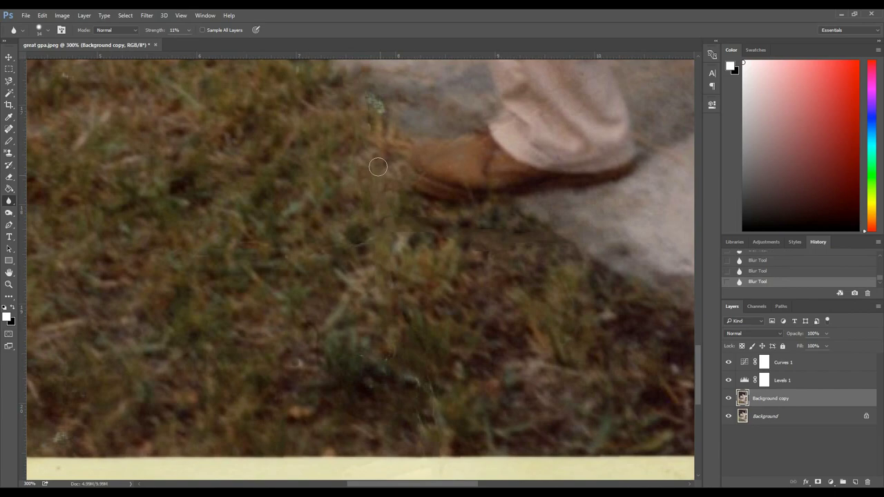
Zoom out to 50% to see the whole photo.
scroll(375, 105, up, 4)
scroll(369, 131, up, 4)
scroll(368, 145, up, 1)
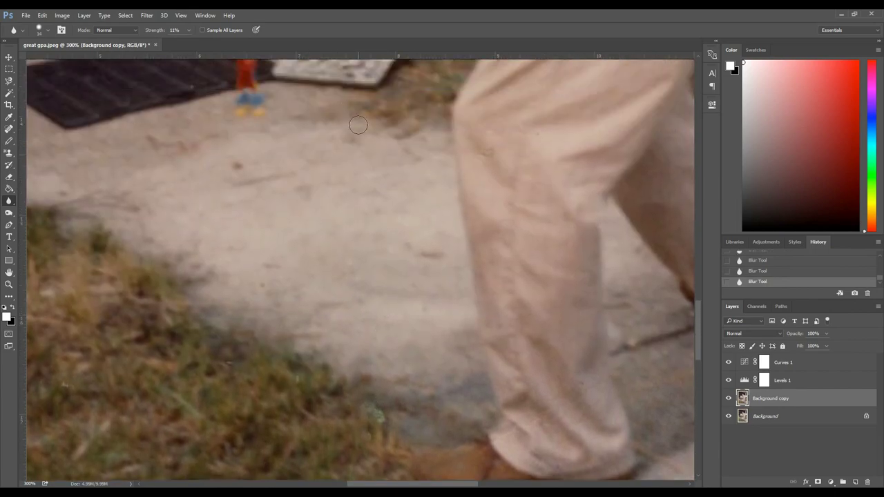
scroll(338, 138, up, 3)
scroll(325, 138, up, 3)
scroll(285, 143, up, 3)
scroll(292, 145, down, 1)
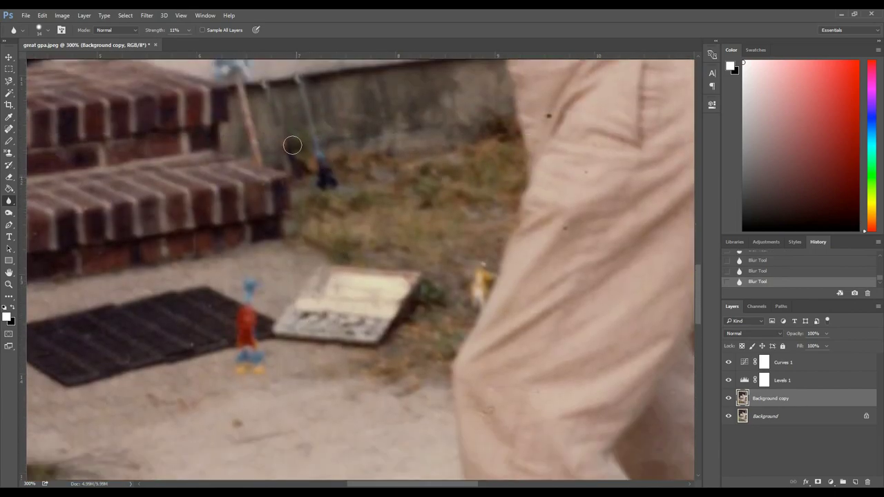
click(9, 285)
key(ctrl+minus)
key(ctrl+minus)
key(ctrl+minus)
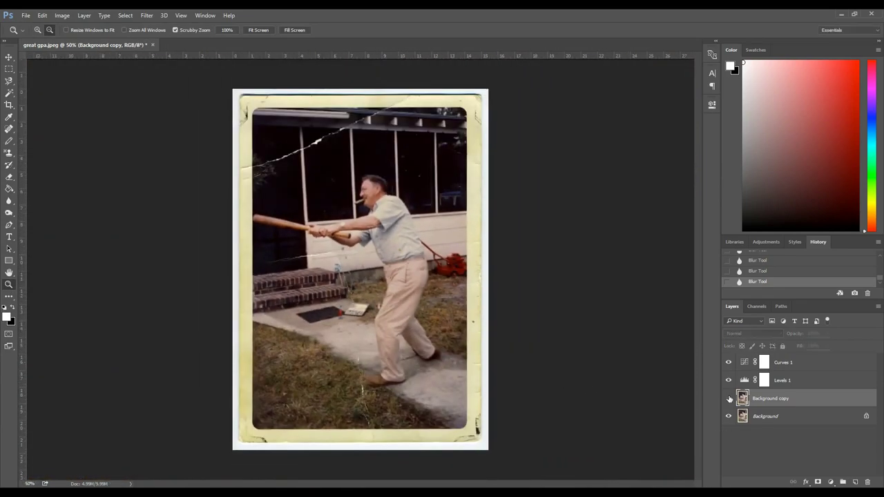
Toggle the adjustment and Background copy layers to compare before and after retouching.
alt+click(727, 398)
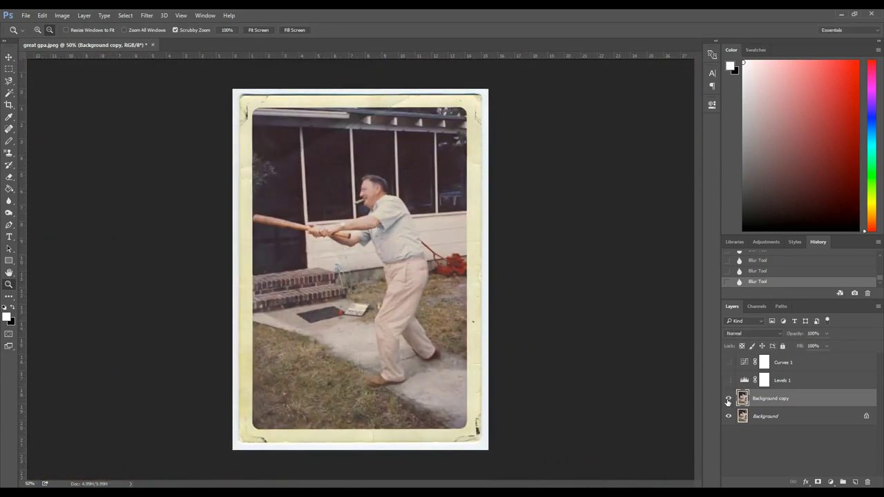
click(727, 399)
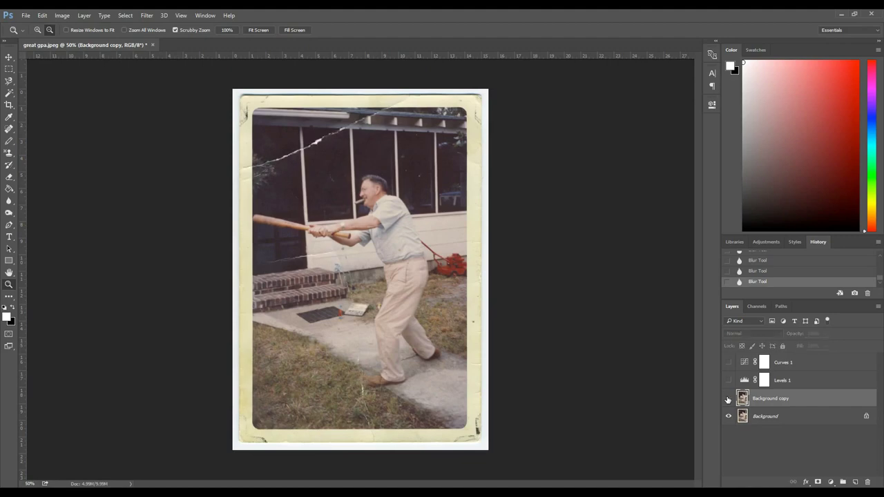
click(727, 398)
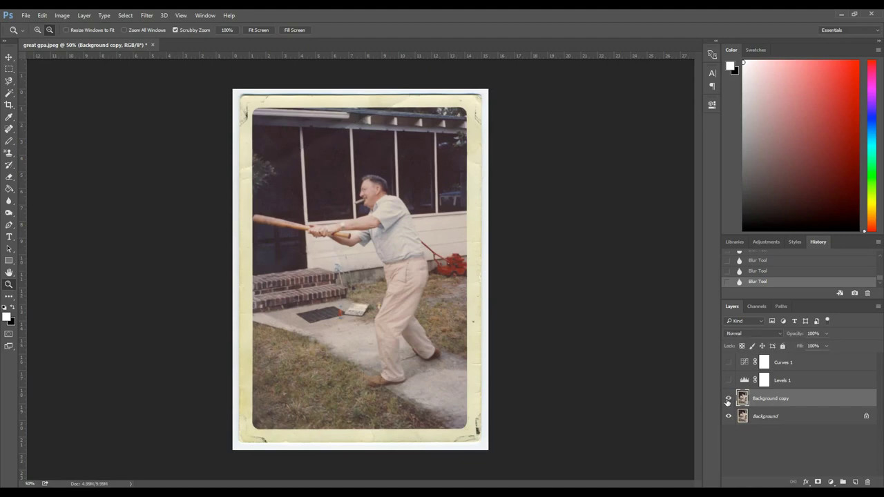
Try darkening the window beside the bat with the Burn tool, then undo it.
right_click(8, 203)
click(41, 214)
click(42, 29)
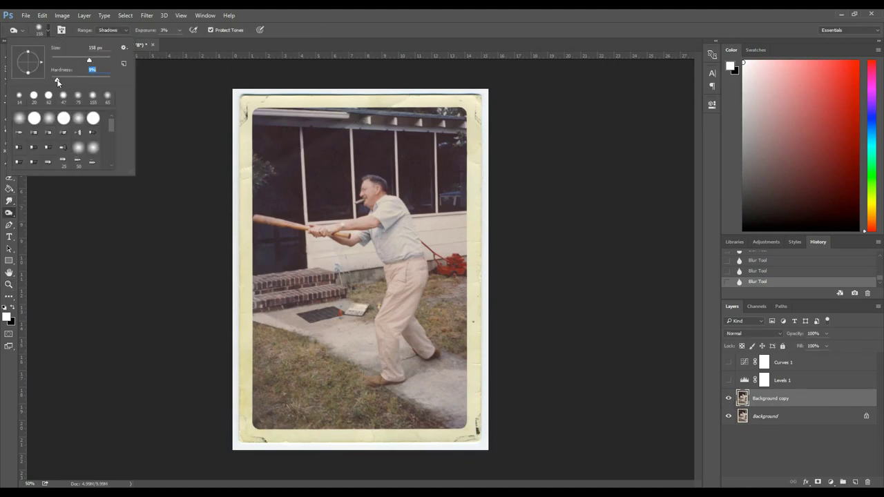
click(276, 176)
drag(282, 167, 315, 153)
key(ctrl+alt+z)
key(ctrl+alt+z)
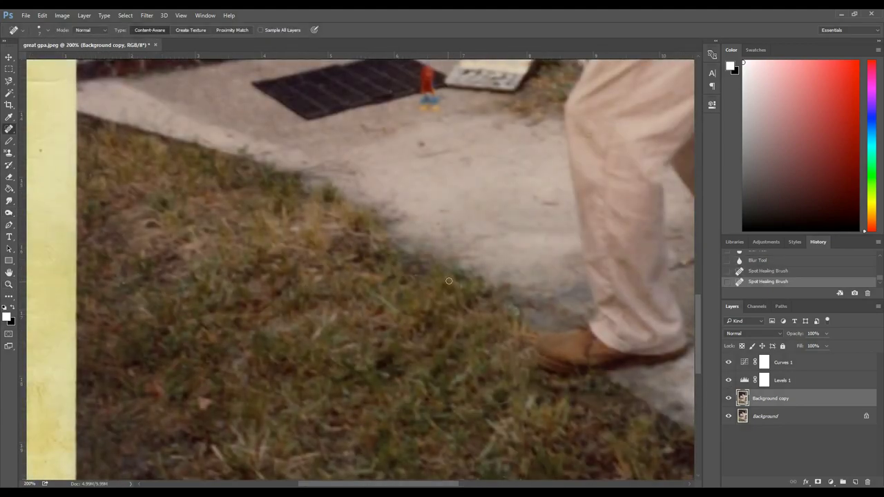
Heal a small lawn spot and toggle undo/redo to compare the result.
click(417, 275)
scroll(232, 392, down, 3)
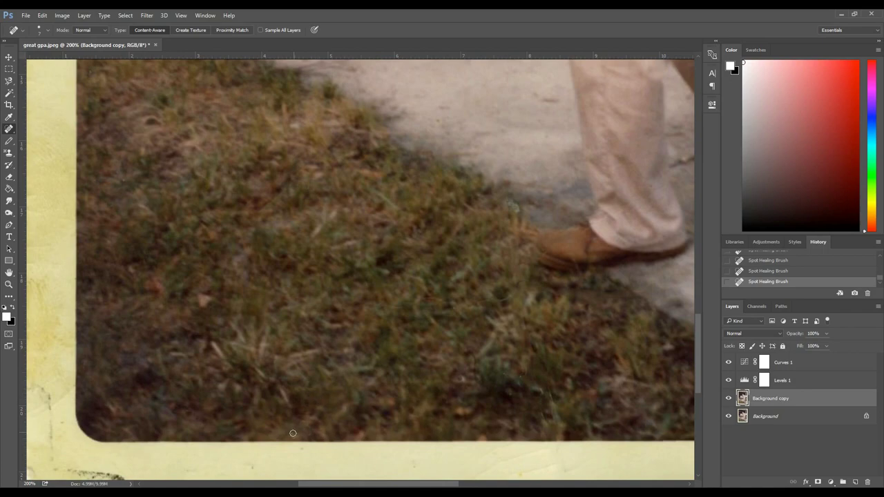
scroll(293, 433, up, 2)
scroll(332, 383, up, 3)
scroll(386, 311, up, 3)
scroll(440, 235, up, 3)
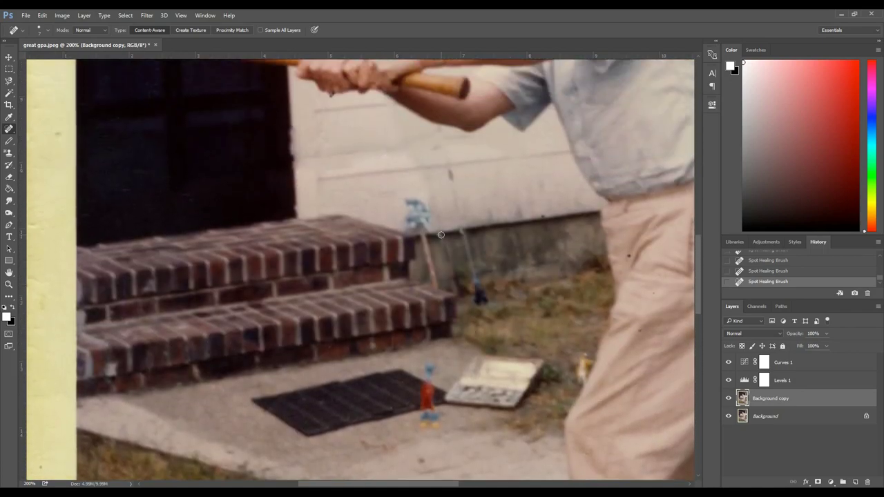
key(ctrl+z)
key(ctrl+z)
key(ctrl+z)
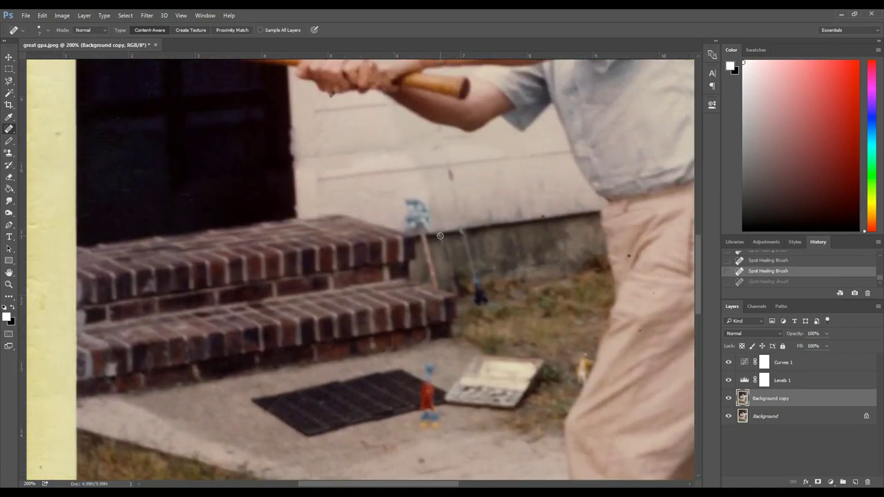
key(ctrl+z)
Scroll up and left to inspect the rest of the photo.
scroll(517, 249, up, 1)
scroll(497, 209, up, 1)
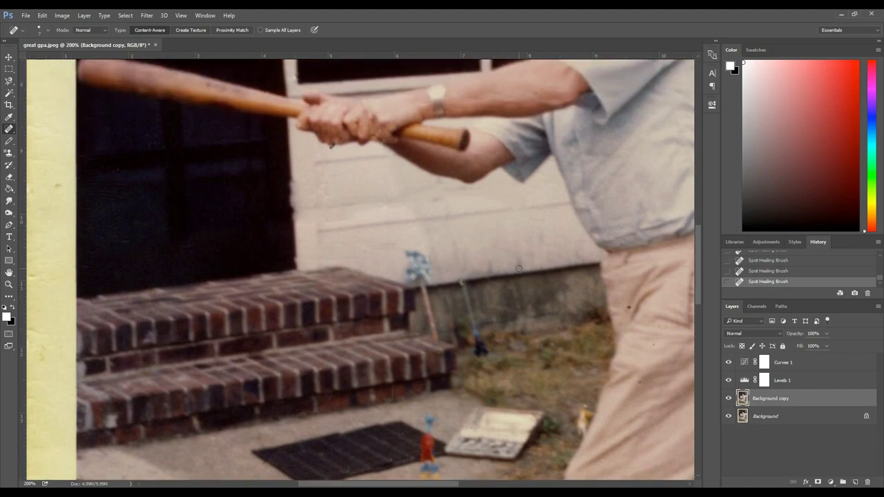
scroll(442, 228, up, 2)
scroll(345, 276, up, 1)
scroll(322, 289, left, 3)
scroll(373, 325, up, 1)
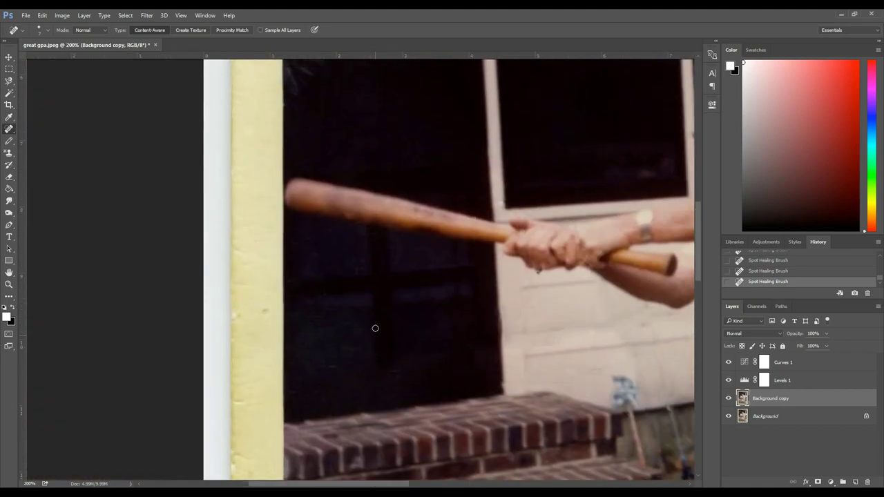
scroll(357, 325, up, 2)
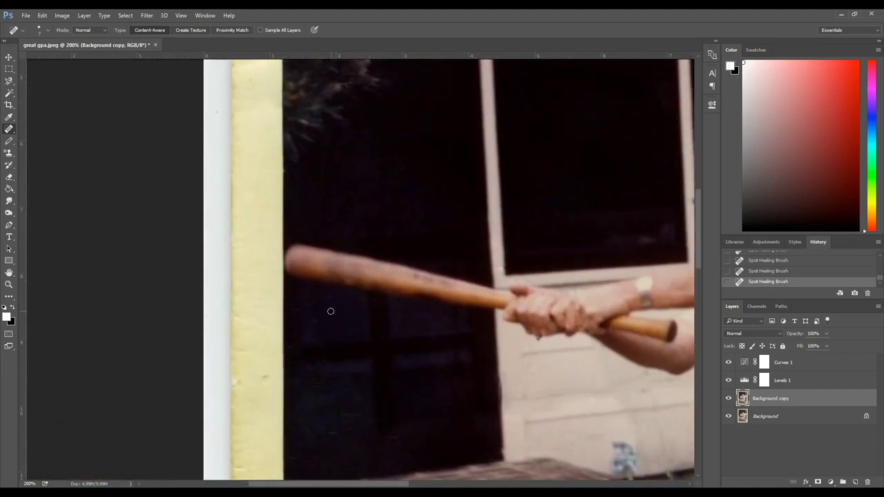
scroll(297, 372, down, 2)
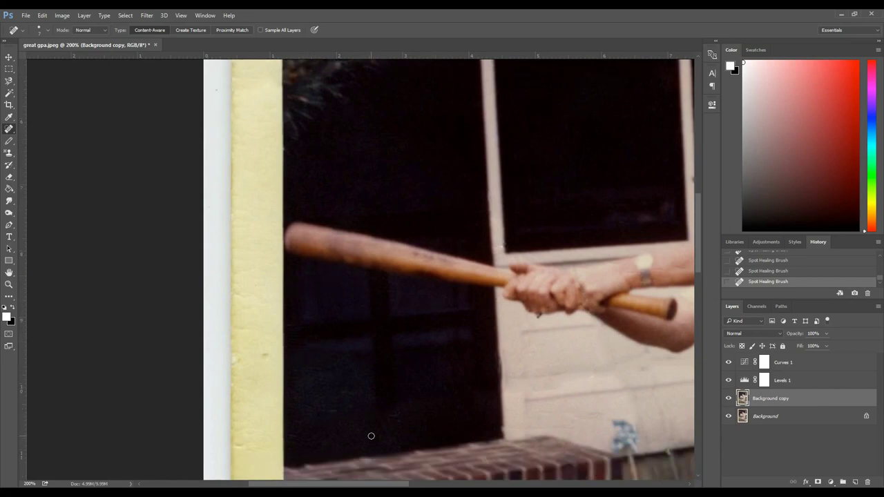
Try the Blur and Patch tools on the dark window blemish, then undo both.
key(r)
key(ctrl+z)
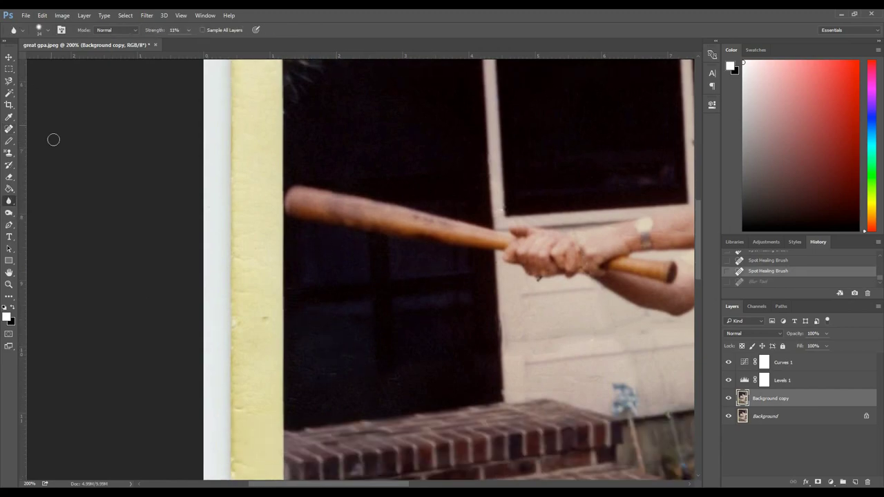
key(shift+j)
drag(316, 406, 290, 317)
drag(327, 351, 438, 341)
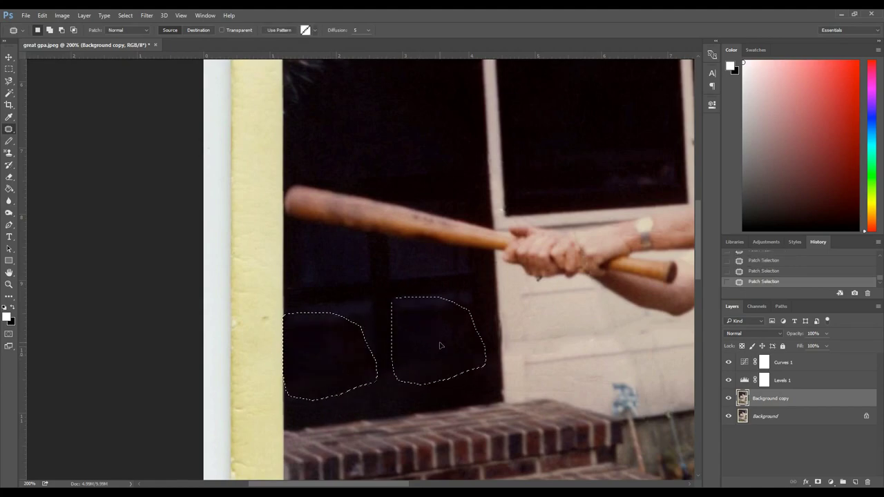
drag(339, 365, 436, 356)
key(ctrl+alt+z)
key(ctrl+alt+z)
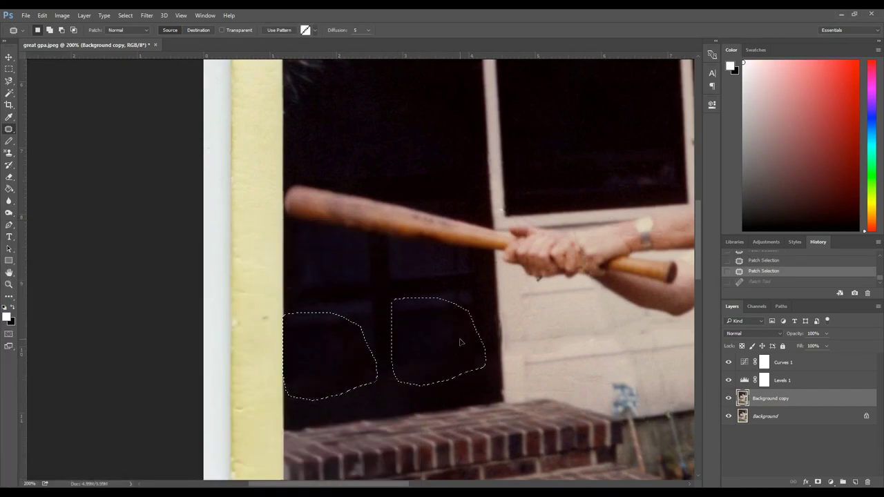
key(ctrl+alt+z)
key(ctrl+alt+z)
key(ctrl+alt+z)
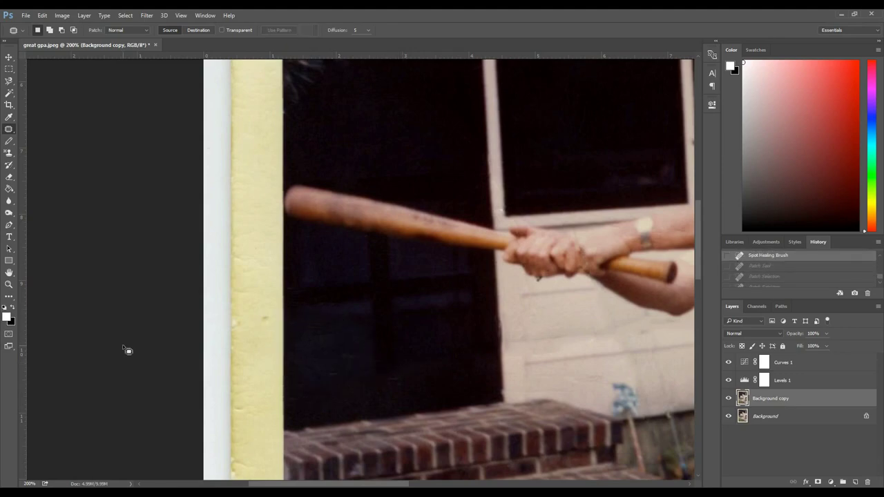
Spot-heal the lower window blemishes just above the brick steps with a 48 px brush.
right_click(9, 129)
click(55, 127)
click(351, 349)
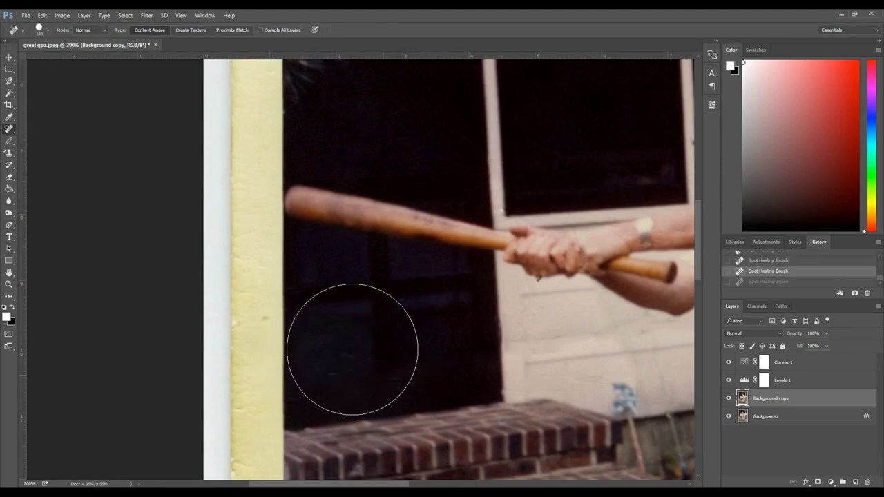
right_click(273, 308)
key(ctrl+z)
key(ctrl+z)
key(ctrl+z)
key(ctrl+z)
click(369, 388)
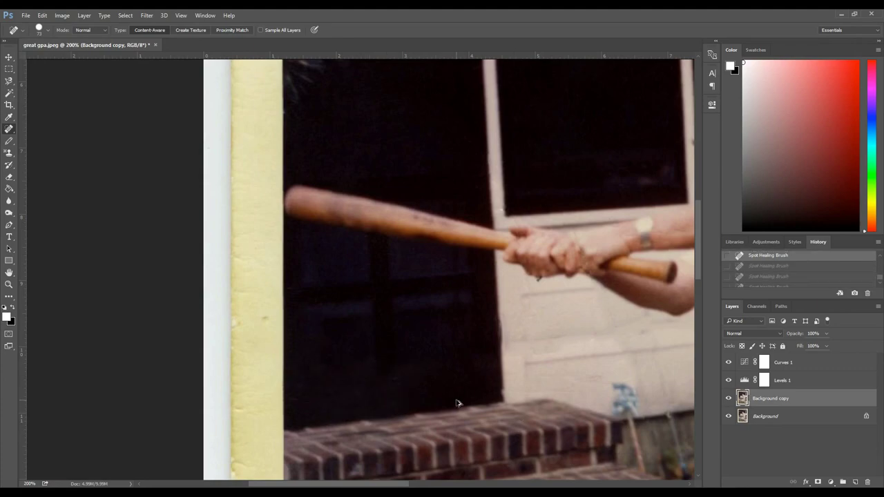
right_click(349, 390)
key(ctrl+z)
key(ctrl+z)
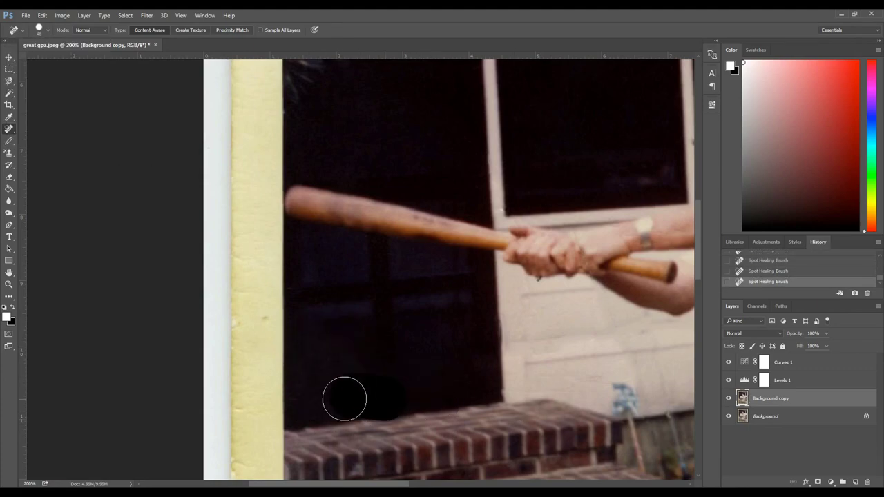
click(345, 398)
Zoom out to view the whole photo.
key(z)
key(ctrl+minus)
key(ctrl+minus)
key(ctrl+minus)
key(ctrl+plus)
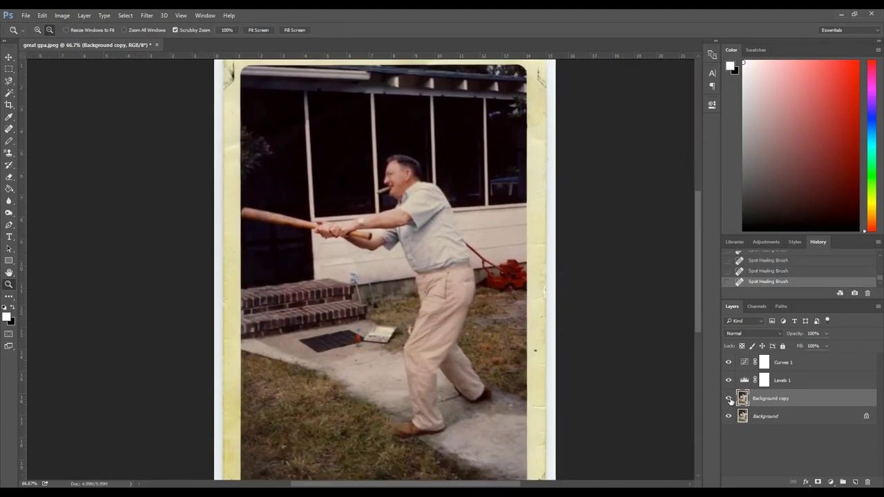
At 200% zoom, spot-heal two marks on the lower part of the batter's shirt.
key(ctrl+plus)
key(ctrl+plus)
key(j)
click(39, 30)
key(Escape)
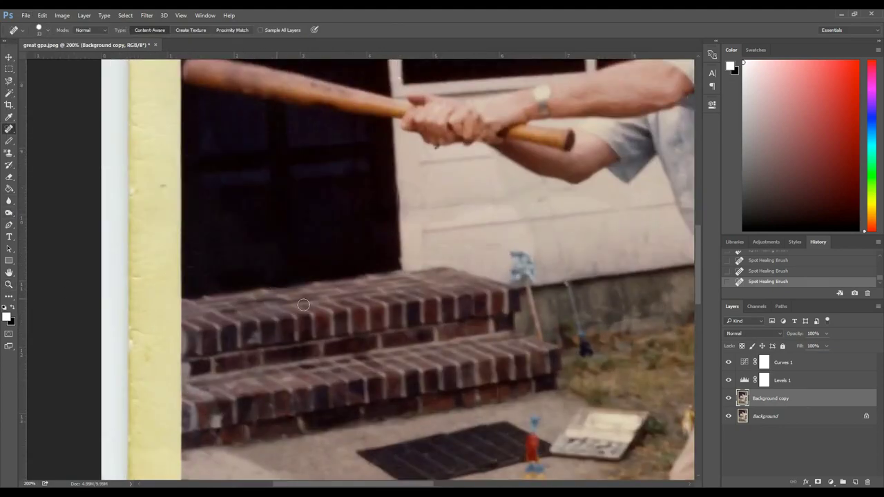
scroll(252, 243, down, 3)
scroll(478, 257, down, 2)
scroll(526, 372, down, 10)
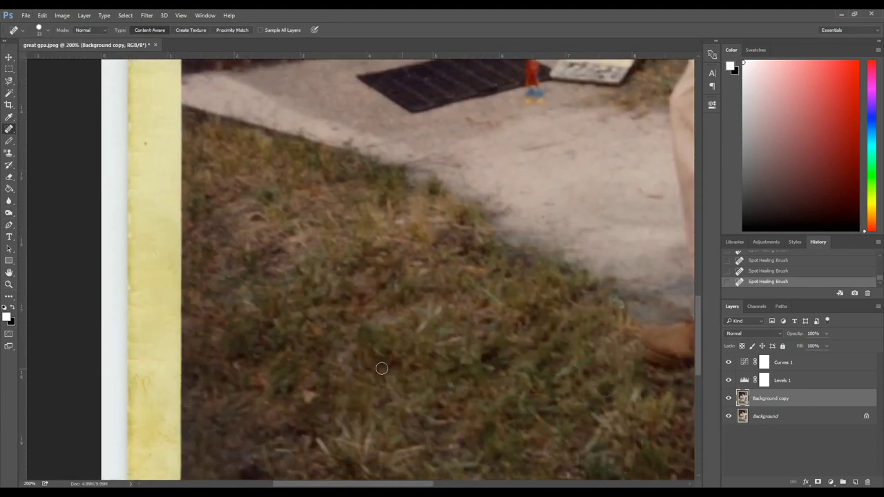
scroll(611, 353, down, 2)
scroll(567, 377, down, 3)
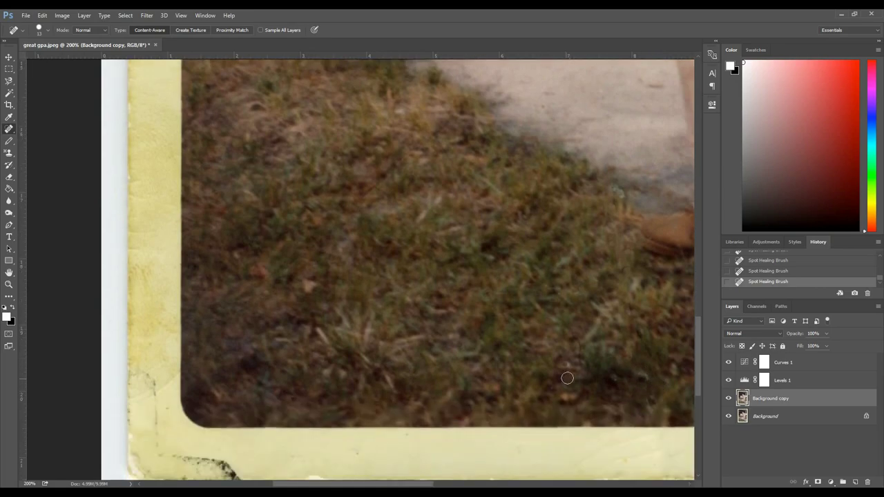
scroll(259, 267, up, 2)
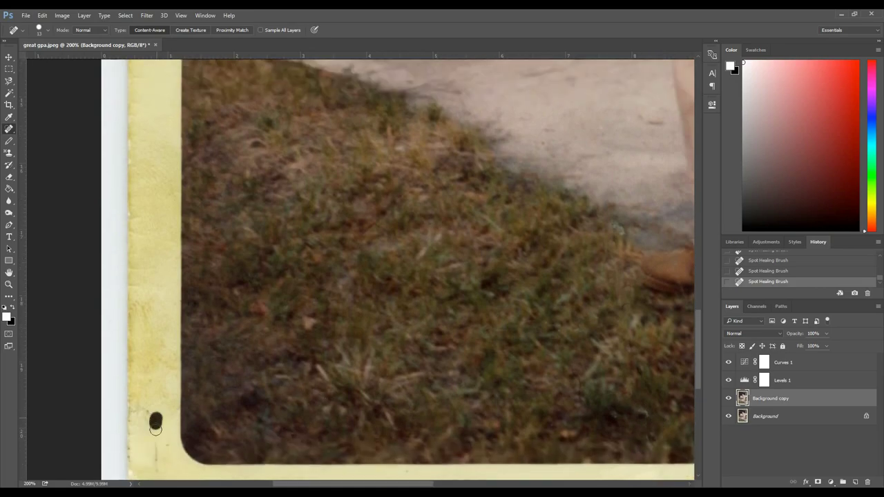
scroll(167, 400, down, 2)
mouse_move(200, 468)
mouse_down()
mouse_move(246, 465)
mouse_move(214, 470)
mouse_up()
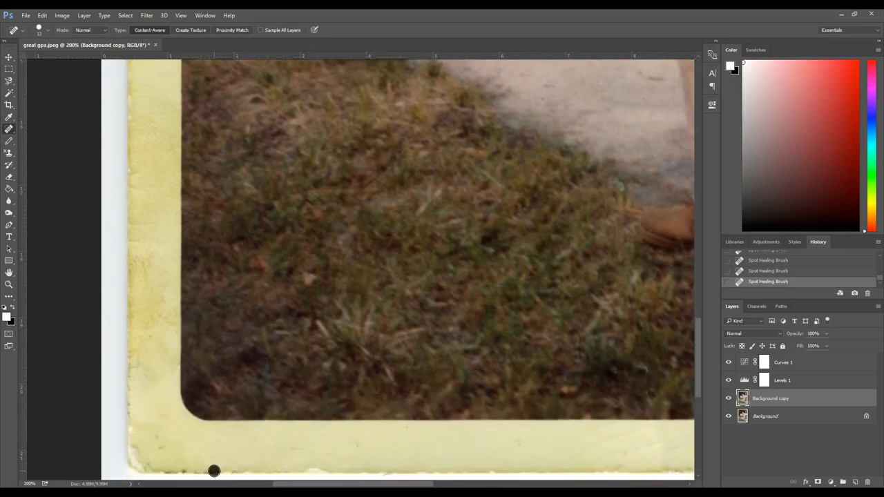
drag(371, 486, 495, 485)
Change the healing brush tip size and undo the last heal on the shirt.
scroll(215, 337, up, 2)
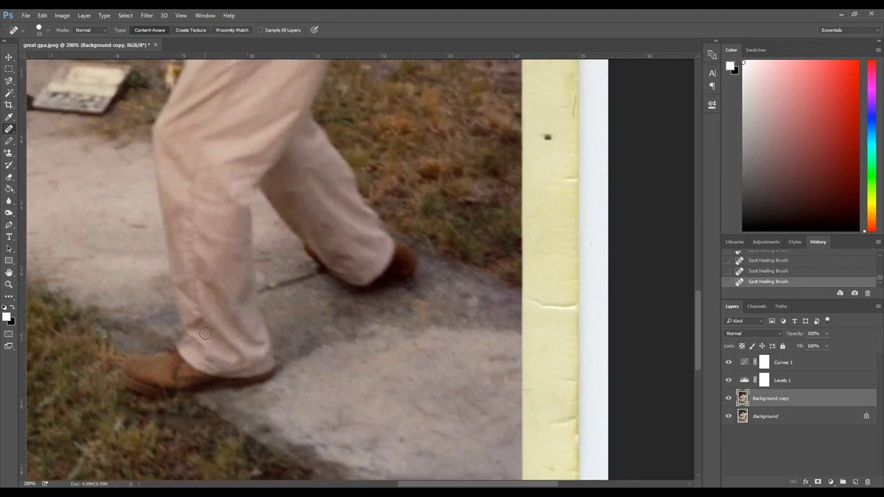
scroll(205, 333, up, 6)
scroll(265, 231, up, 3)
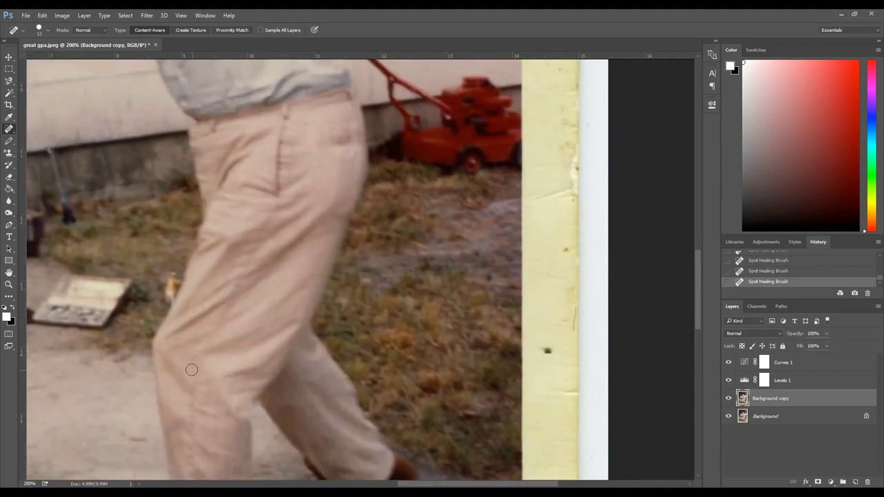
scroll(276, 262, up, 4)
right_click(67, 95)
key(Return)
scroll(296, 181, up, 5)
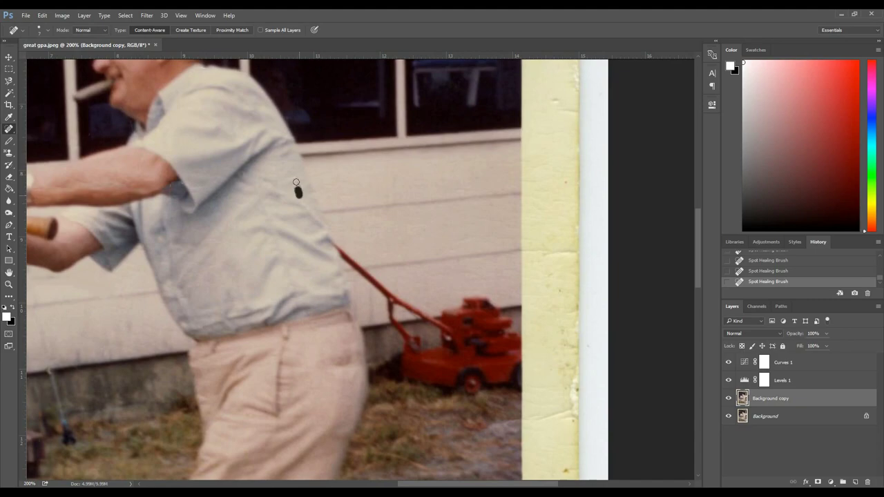
scroll(296, 182, up, 1)
key(ctrl+z)
key(ctrl+z)
key(ctrl+z)
key(ctrl+z)
key(ctrl+z)
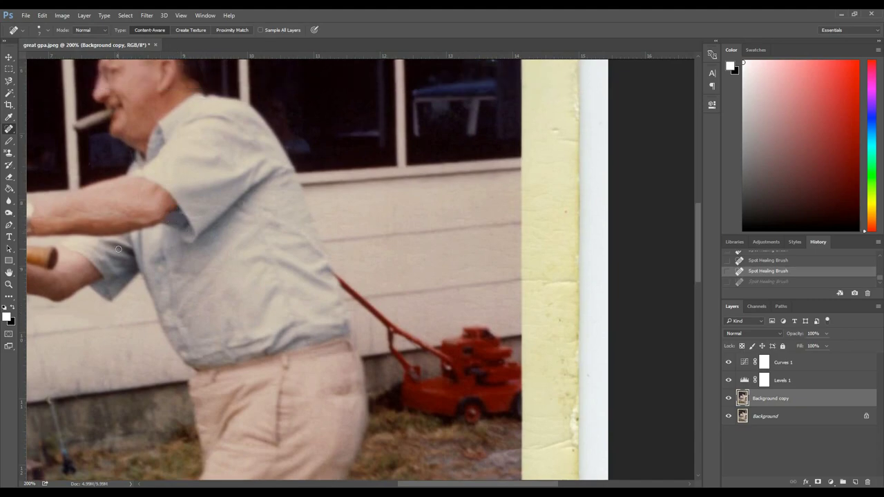
scroll(119, 248, up, 1)
Soften the repaired patch on the shirt with the Blur tool.
click(9, 200)
drag(172, 260, 183, 269)
click(179, 262)
scroll(178, 243, up, 1)
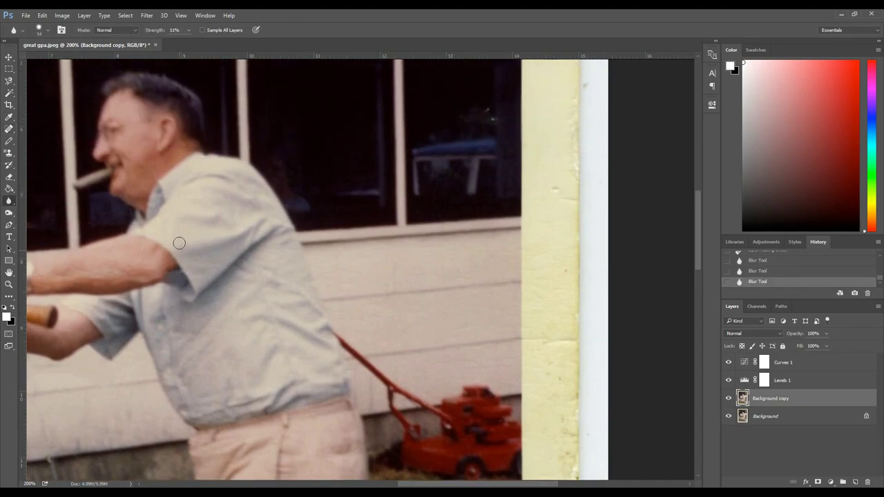
scroll(179, 243, up, 1)
Spot-heal the blemishes on the man's cheek and face, then zoom out to the whole photo.
click(9, 129)
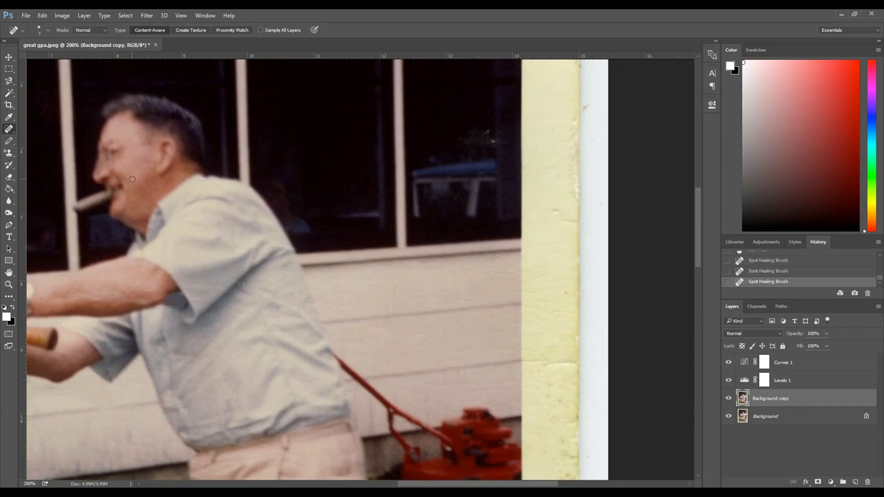
drag(124, 168, 139, 170)
scroll(84, 209, up, 2)
scroll(305, 375, left, 5)
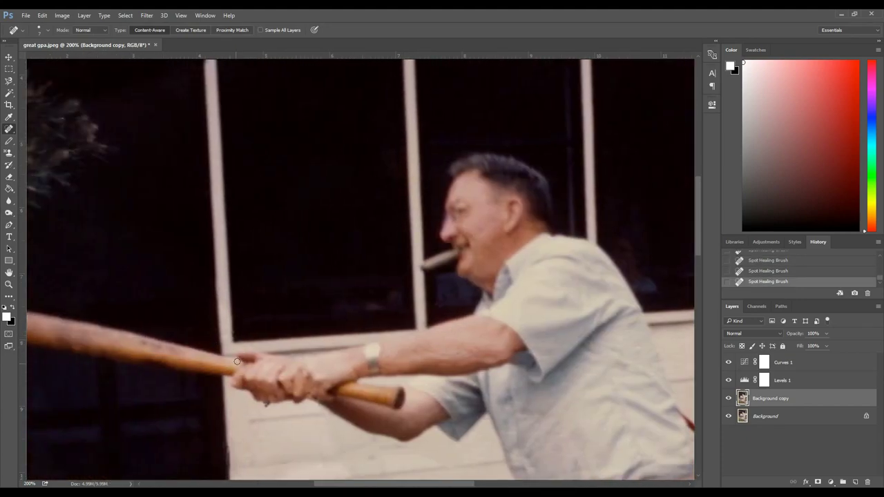
scroll(604, 390, up, 1)
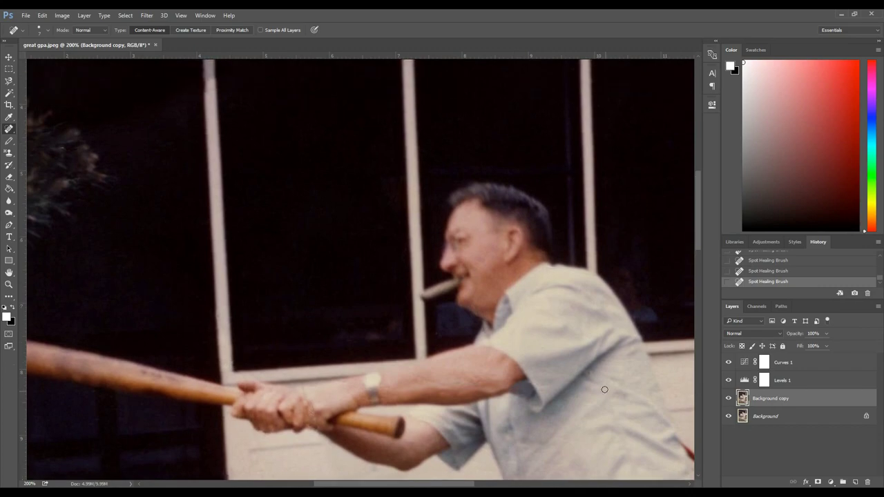
click(484, 263)
key(z)
scroll(341, 278, down, 3)
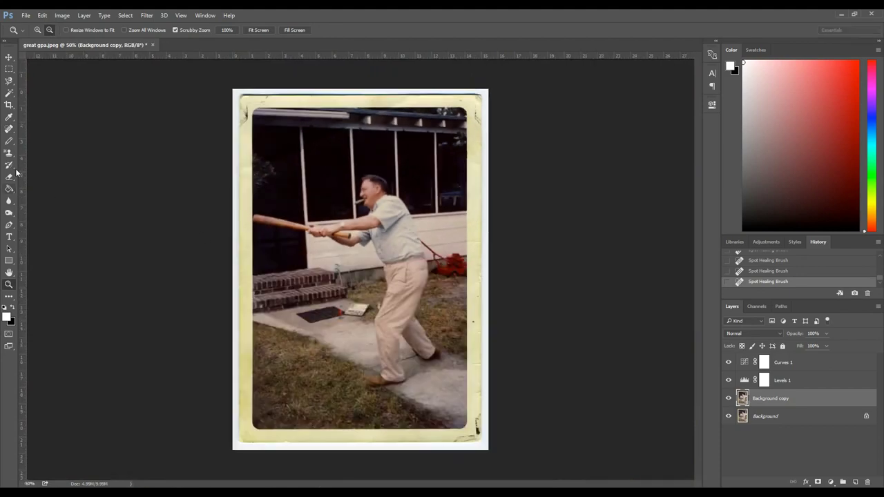
Spot-heal two vertical marks near the top-left and set the healing brush size to 13.
key(j)
scroll(242, 103, up, 3)
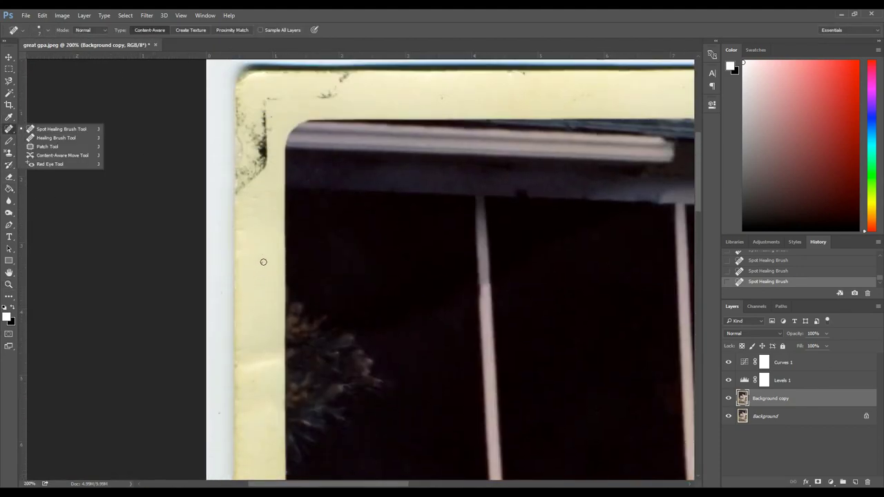
scroll(263, 262, up, 2)
drag(267, 176, 266, 231)
drag(253, 200, 253, 252)
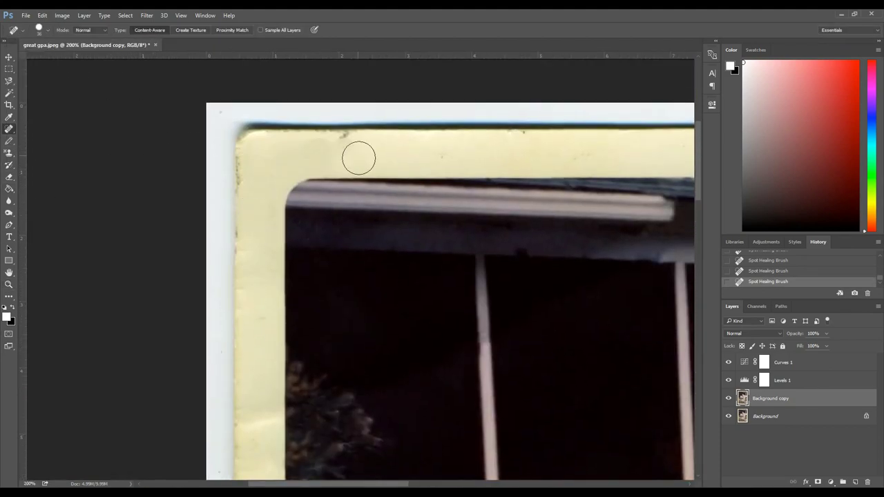
click(42, 30)
drag(76, 54, 27, 54)
key(Return)
Heal a dark mark on the left border and the scratches at the top-right corner.
drag(238, 162, 238, 178)
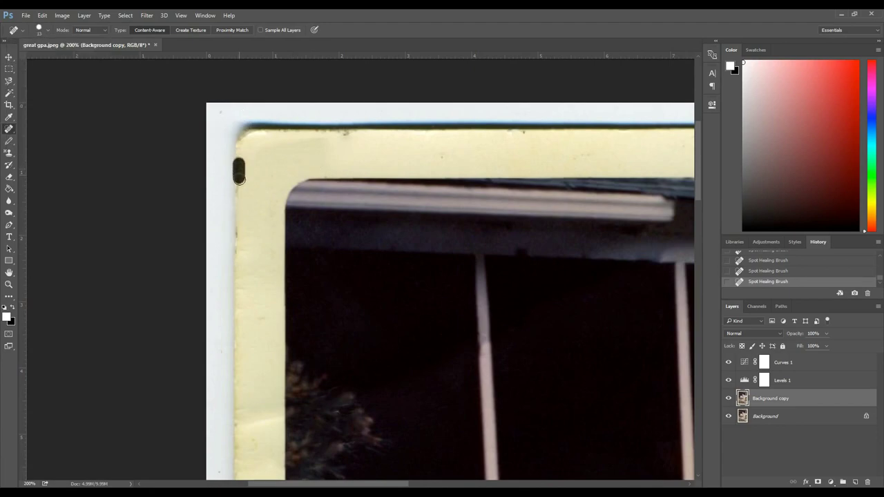
scroll(240, 424, right, 3)
scroll(213, 142, right, 2)
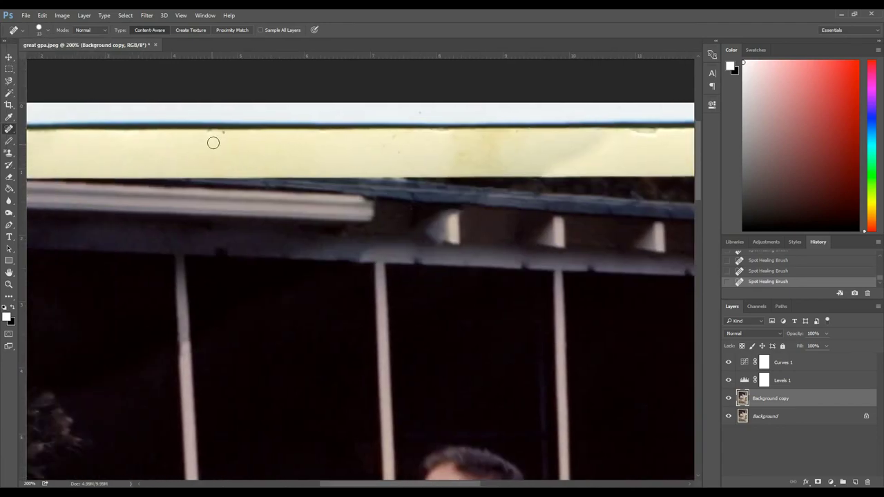
scroll(389, 140, right, 2)
scroll(250, 148, right, 2)
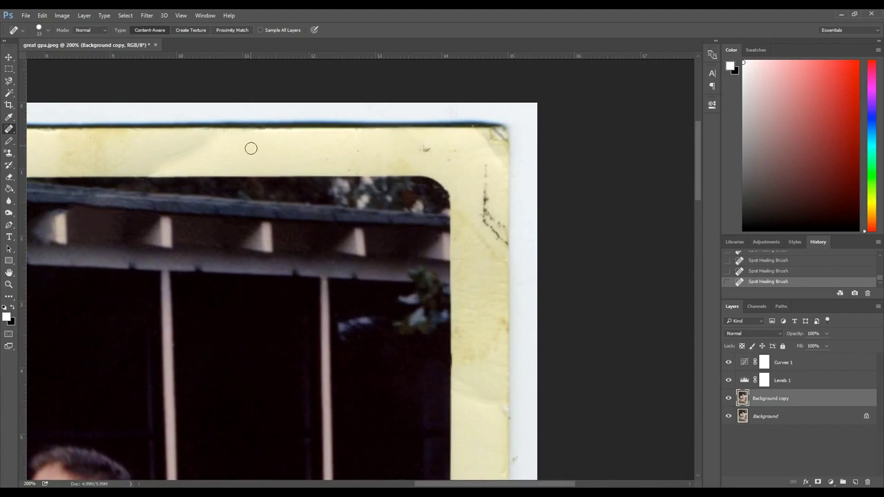
mouse_move(485, 162)
mouse_down()
mouse_move(487, 220)
mouse_move(503, 238)
mouse_up()
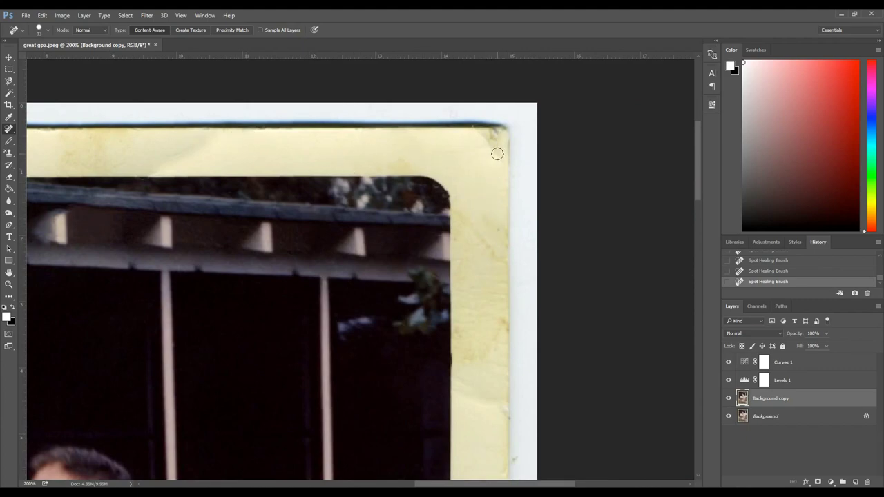
drag(472, 132, 497, 133)
Heal the remaining scratches and spots down the upper right border.
scroll(483, 207, down, 1)
drag(474, 193, 473, 224)
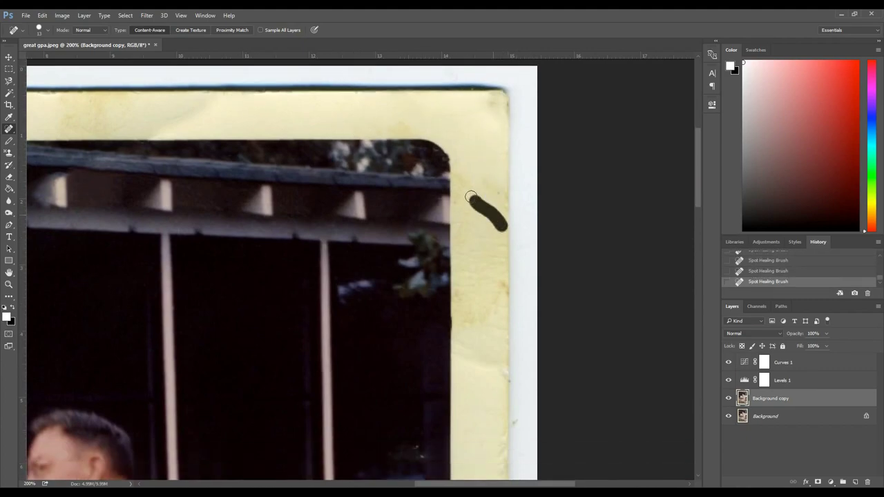
drag(428, 133, 399, 133)
drag(482, 179, 496, 195)
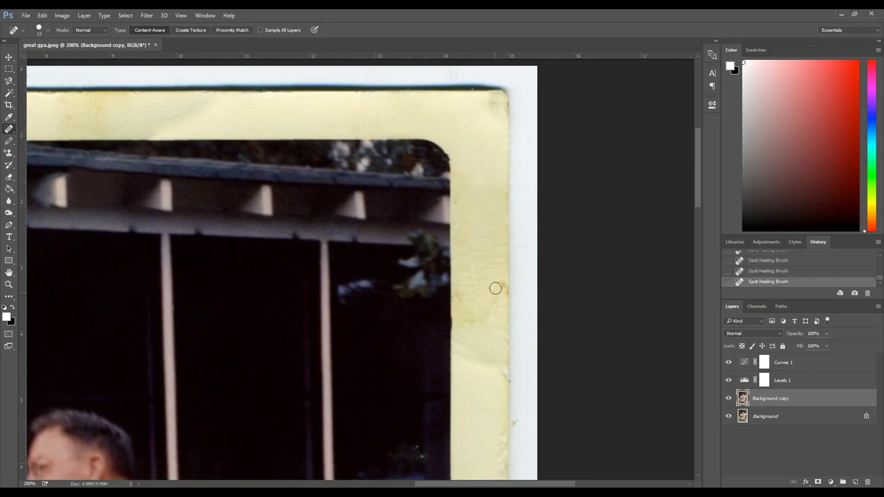
scroll(500, 340, down, 3)
mouse_move(499, 270)
mouse_down()
mouse_move(502, 351)
mouse_move(499, 325)
mouse_move(450, 346)
mouse_up()
click(494, 371)
scroll(491, 357, down, 2)
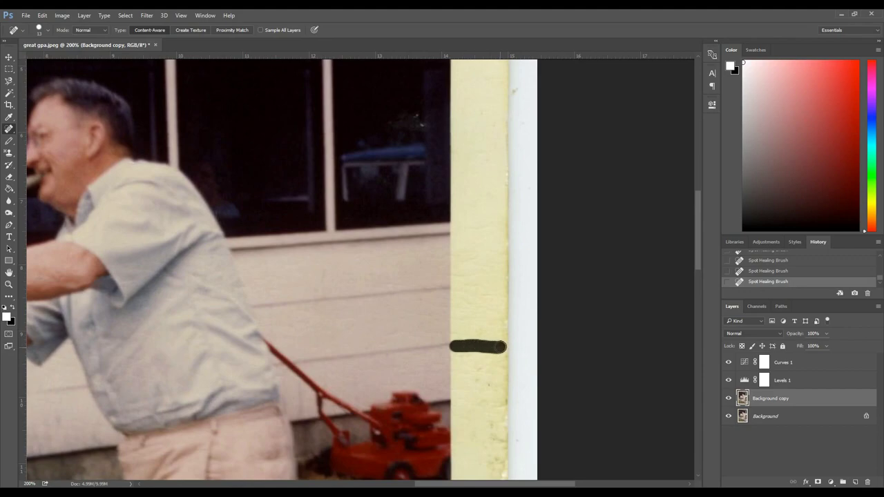
Heal the spots and small marks further down the right border.
scroll(466, 285, down, 2)
scroll(466, 285, down, 1)
drag(490, 386, 488, 327)
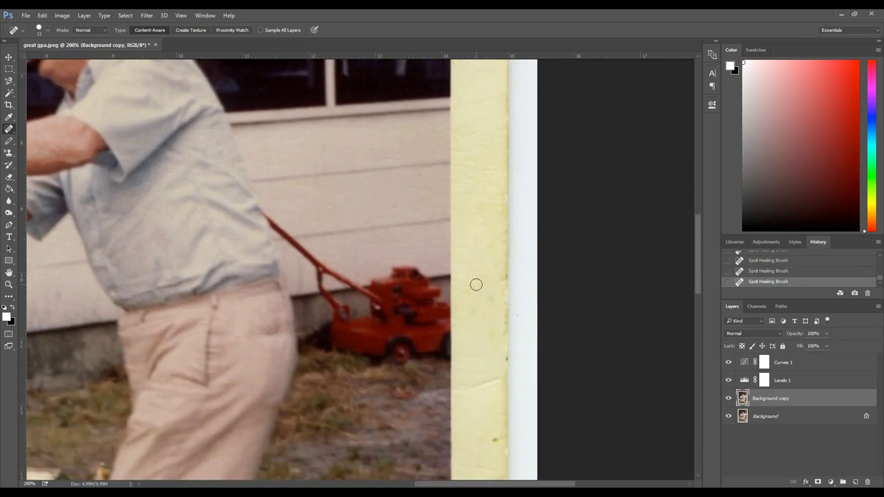
scroll(476, 284, down, 1)
click(484, 319)
scroll(492, 334, down, 2)
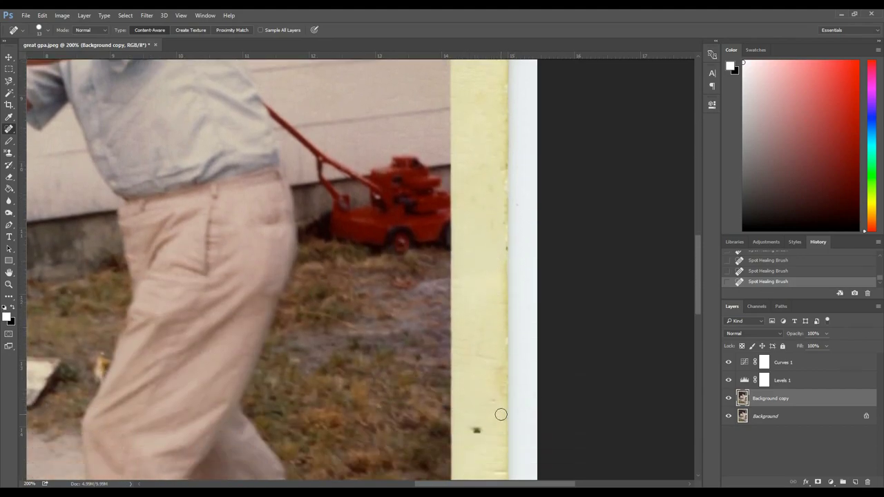
scroll(494, 358, down, 2)
click(493, 385)
scroll(484, 387, down, 2)
drag(468, 439, 492, 441)
drag(482, 367, 499, 367)
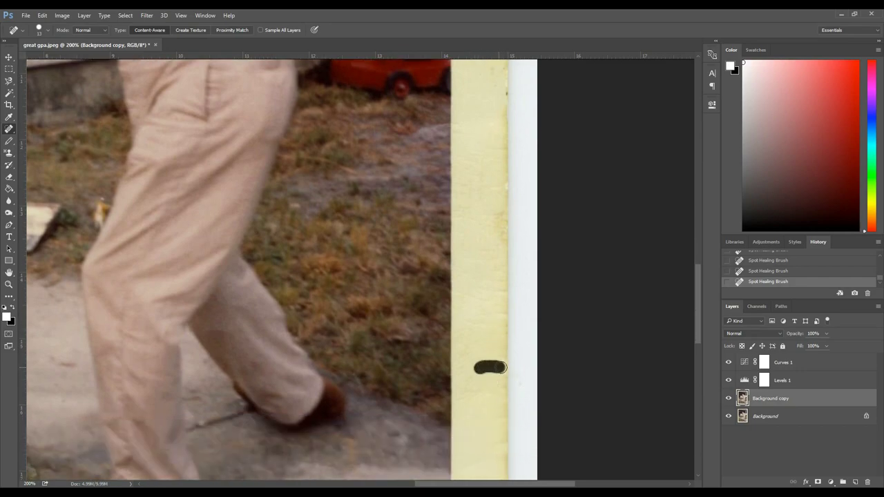
Heal the black damage near the bottom-right corner and small spots on the bottom border.
scroll(472, 359, down, 2)
scroll(490, 288, down, 2)
click(464, 390)
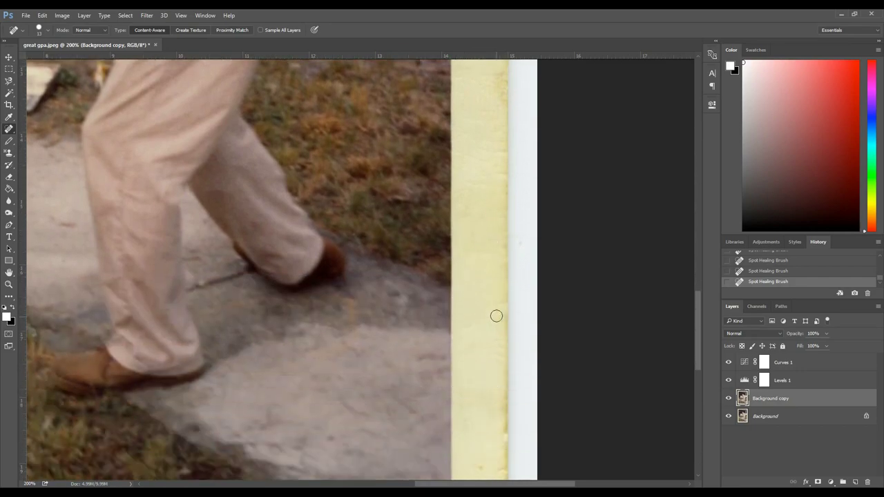
scroll(496, 315, down, 2)
scroll(479, 375, down, 2)
mouse_move(493, 337)
mouse_down()
mouse_move(498, 443)
mouse_move(456, 439)
mouse_move(447, 447)
mouse_up()
click(408, 438)
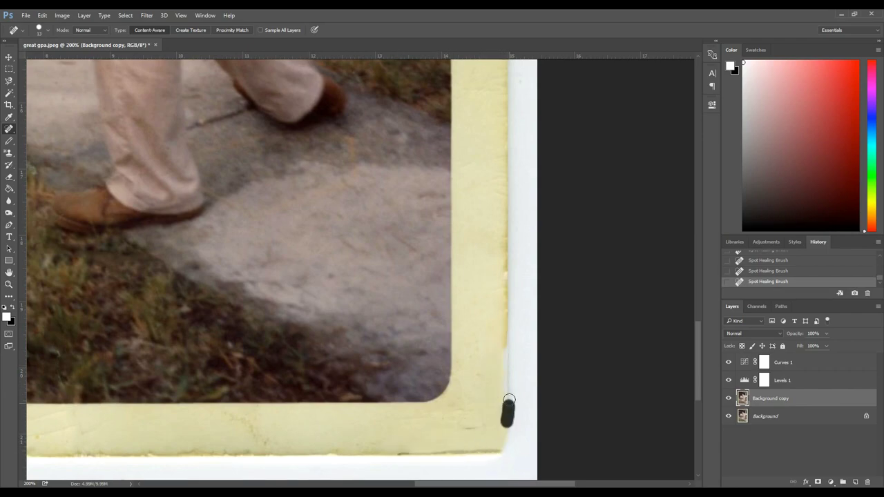
scroll(504, 352, down, 2)
Undo two strokes, re-heal the lower right border, and heal the dark bottom-border scratch.
key(ctrl+alt+z)
key(ctrl+alt+z)
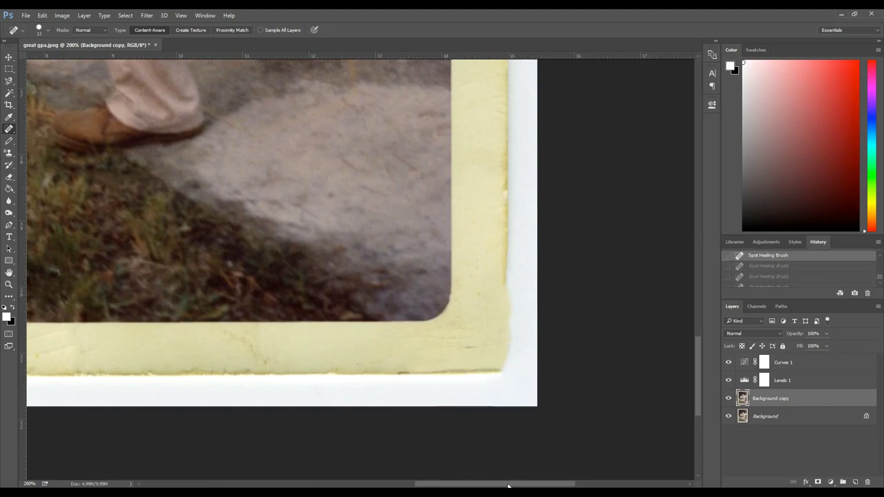
key(ctrl+alt+z)
mouse_move(500, 345)
mouse_down()
mouse_move(499, 258)
mouse_move(493, 345)
mouse_up()
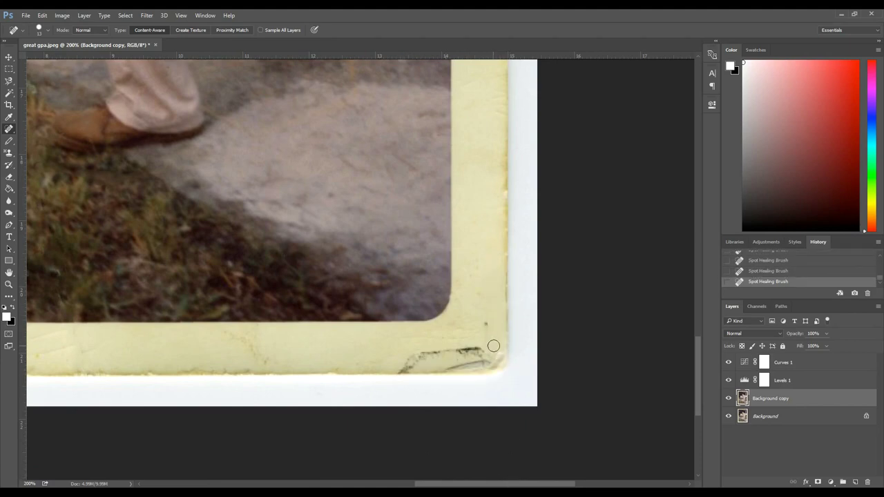
drag(399, 366, 494, 366)
key(ctrl+z)
key(ctrl+z)
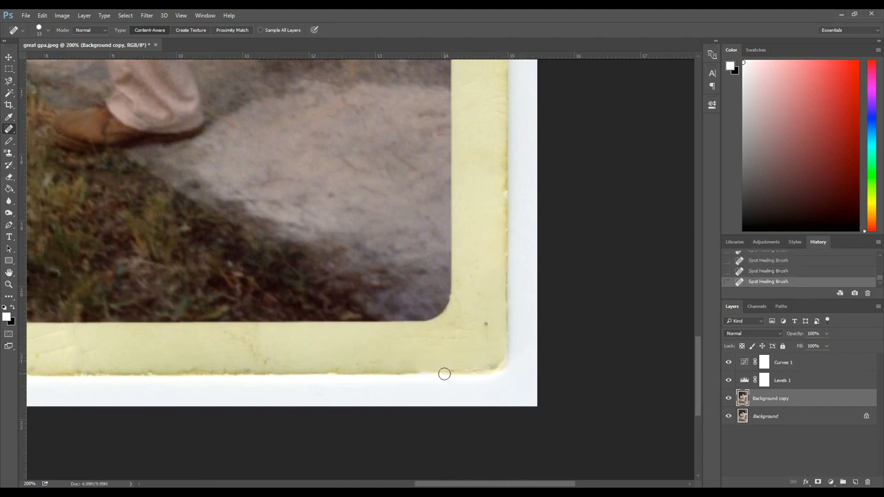
key(ctrl+z)
drag(398, 365, 474, 365)
Heal the dark mark near the bottom-left corner, then zoom out and compare against the original.
scroll(436, 333, left, 5)
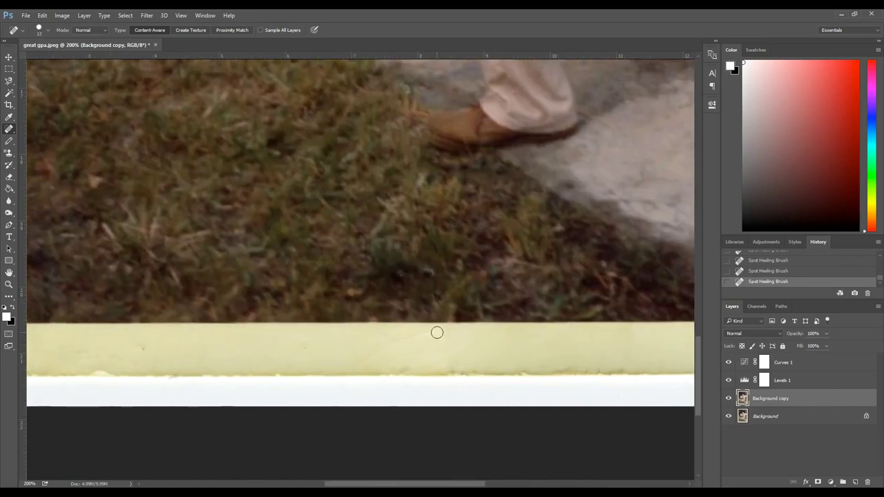
scroll(304, 347, left, 3)
drag(102, 340, 104, 353)
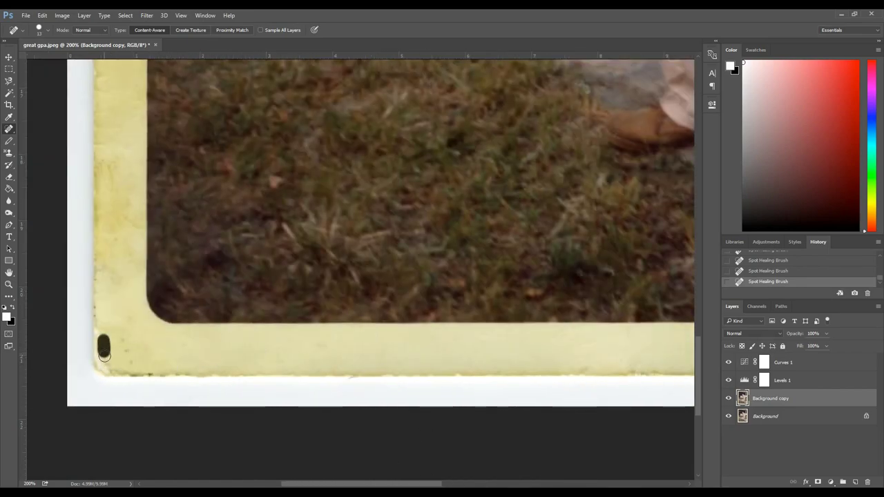
key(ctrl+minus)
scroll(90, 359, up, 2)
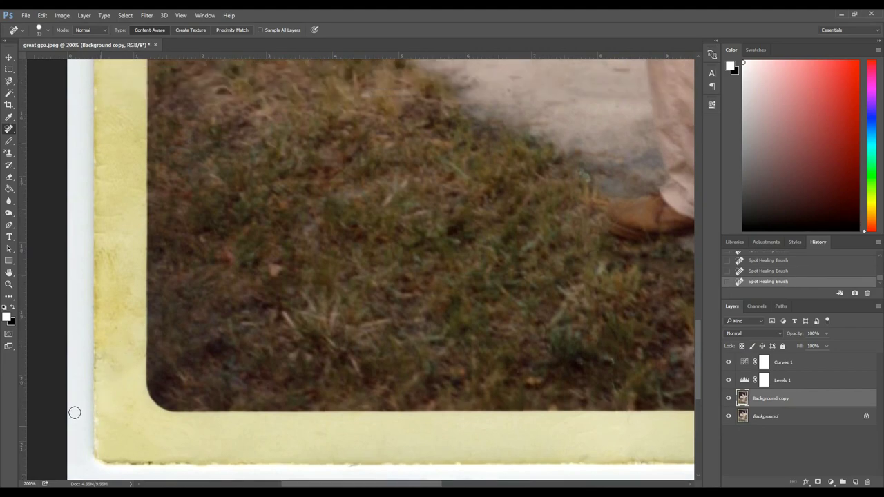
key(z)
alt+click(348, 278)
click(728, 399)
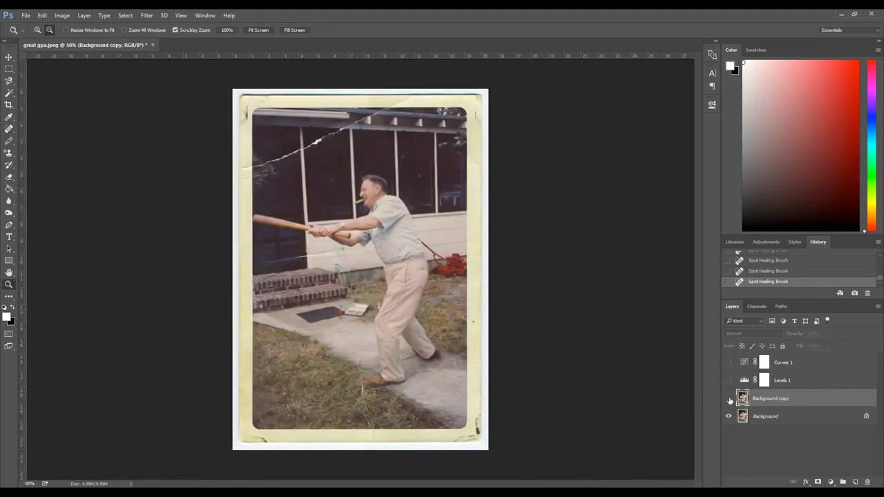